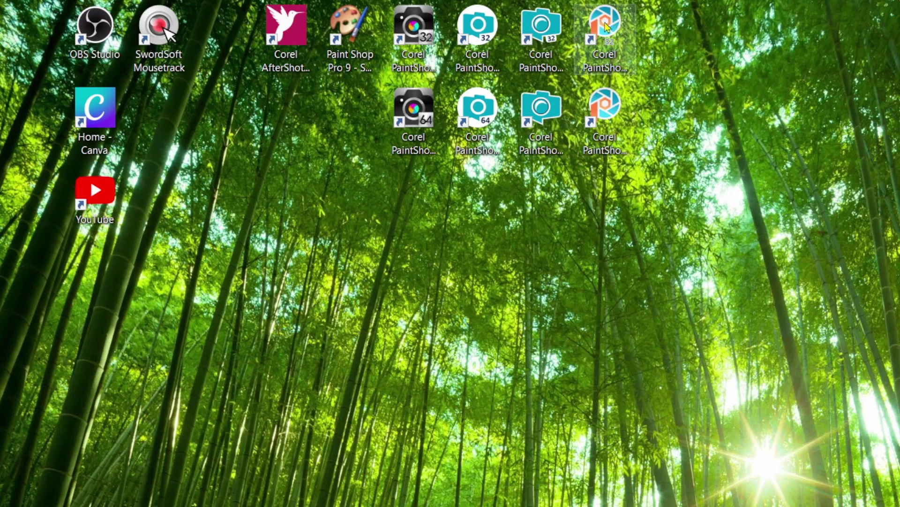
Step: Launch PaintShop Pro 2022 (64-bit) from its desktop shortcut to reach the Welcome page
{"action": "mouse_move", "coordinate": [605, 26]}
{"action": "left_mouse_down"}
{"action": "mouse_move", "coordinate": [755, 157]}
{"action": "mouse_move", "coordinate": [734, 304]}
{"action": "mouse_move", "coordinate": [766, 453]}
{"action": "mouse_move", "coordinate": [751, 267]}
{"action": "mouse_move", "coordinate": [701, 190]}
{"action": "mouse_move", "coordinate": [728, 184]}
{"action": "mouse_move", "coordinate": [712, 134]}
{"action": "mouse_move", "coordinate": [605, 25]}
{"action": "left_mouse_up"}
{"action": "left_click", "coordinate": [604, 116]}
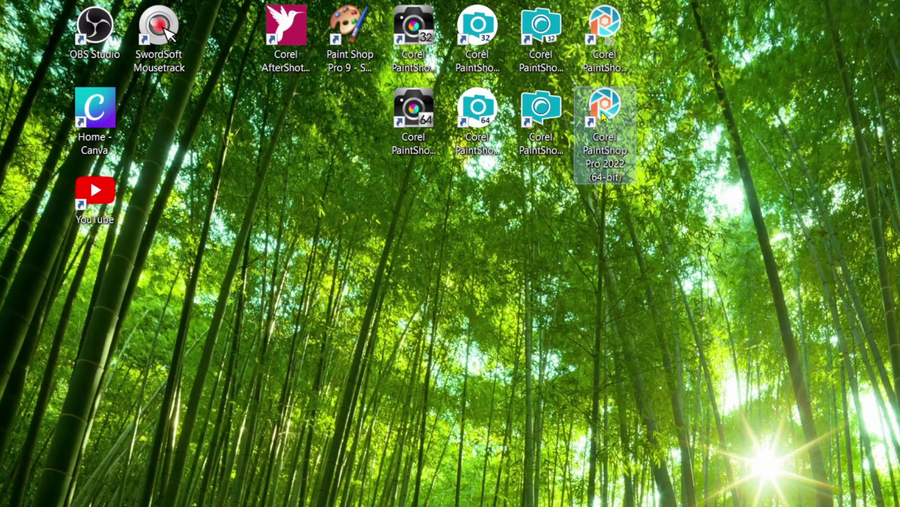
{"action": "mouse_move", "coordinate": [603, 115]}
{"action": "left_mouse_down"}
{"action": "mouse_move", "coordinate": [612, 248]}
{"action": "mouse_move", "coordinate": [604, 117]}
{"action": "left_mouse_up"}
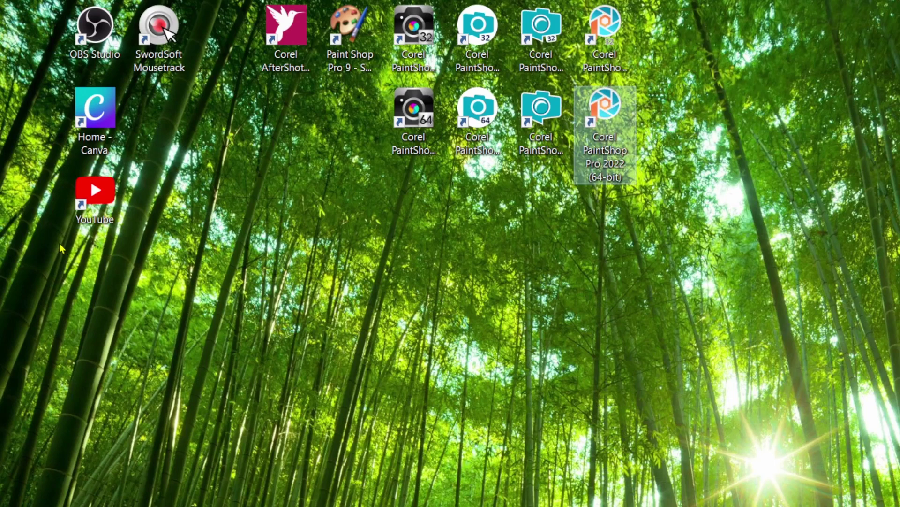
{"action": "mouse_move", "coordinate": [79, 220]}
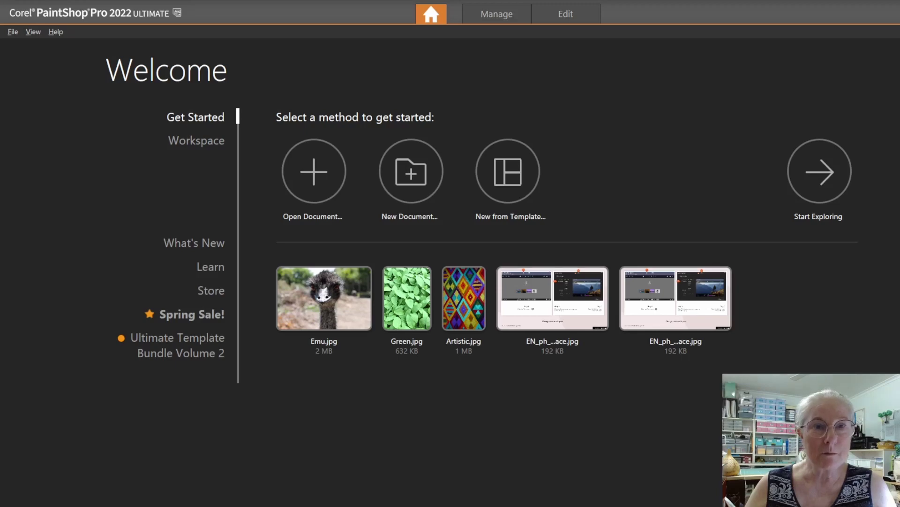
Step: Preview the Photography, Essentials and Complete workspaces, finishing on Complete
{"action": "left_click", "coordinate": [184, 142]}
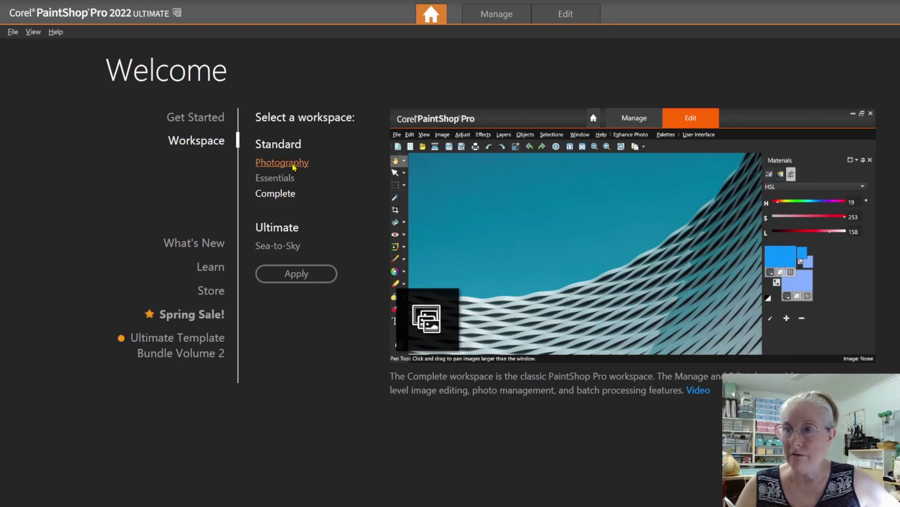
{"action": "left_click", "coordinate": [293, 165]}
{"action": "left_click", "coordinate": [281, 182]}
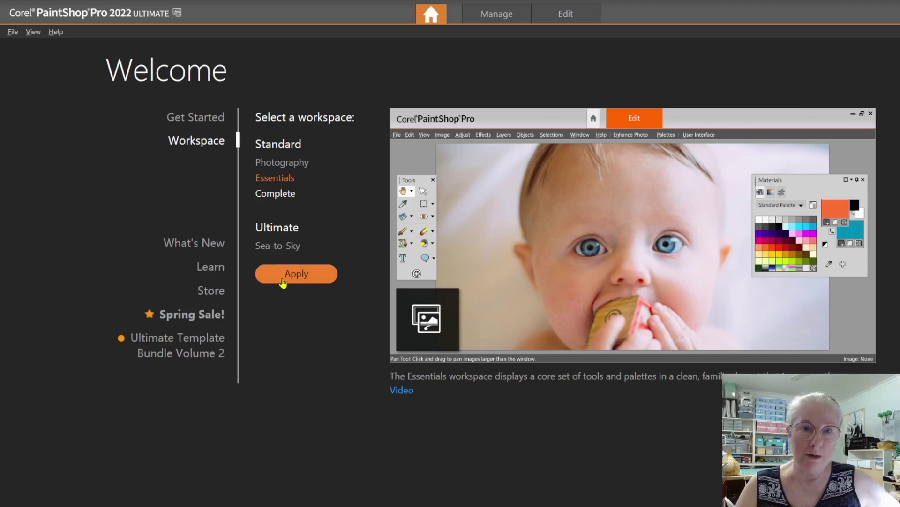
{"action": "left_click", "coordinate": [274, 198]}
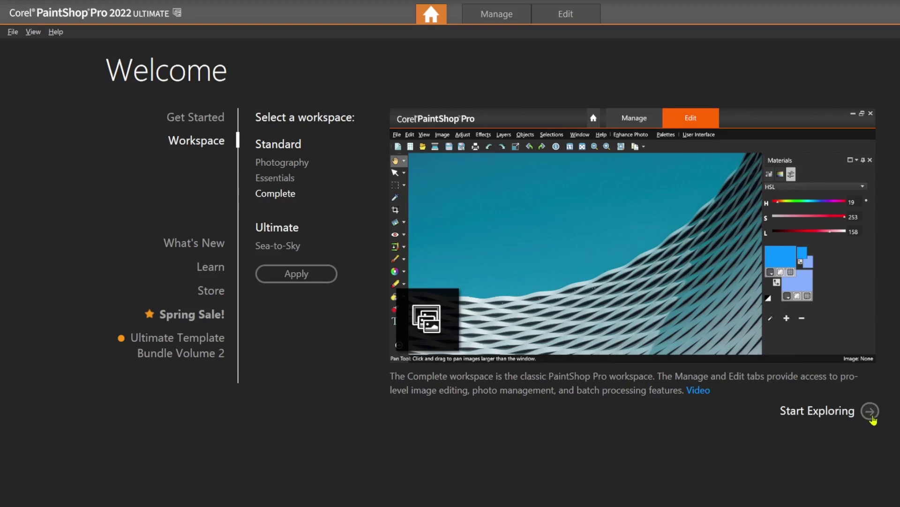
Step: Start exploring from the Welcome page to get Artistic.jpg in the Edit workspace
{"action": "left_click", "coordinate": [870, 411]}
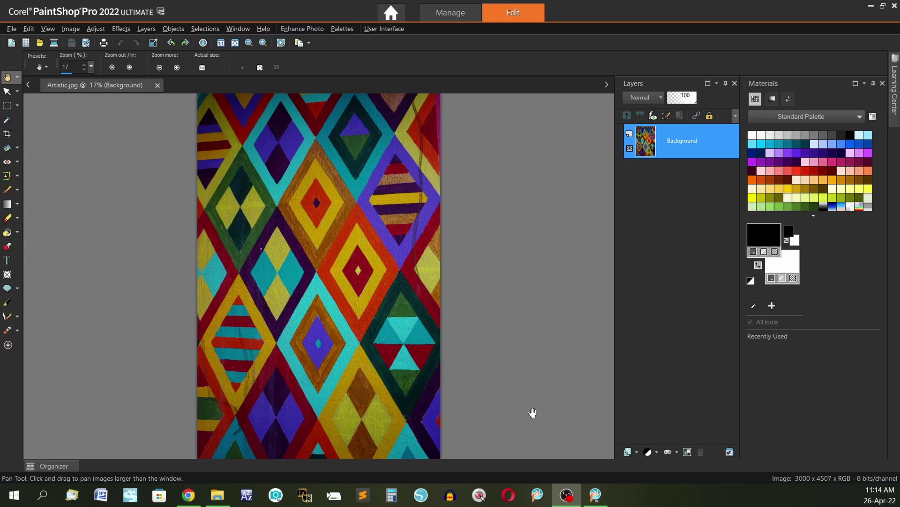
{"action": "left_click", "coordinate": [52, 469]}
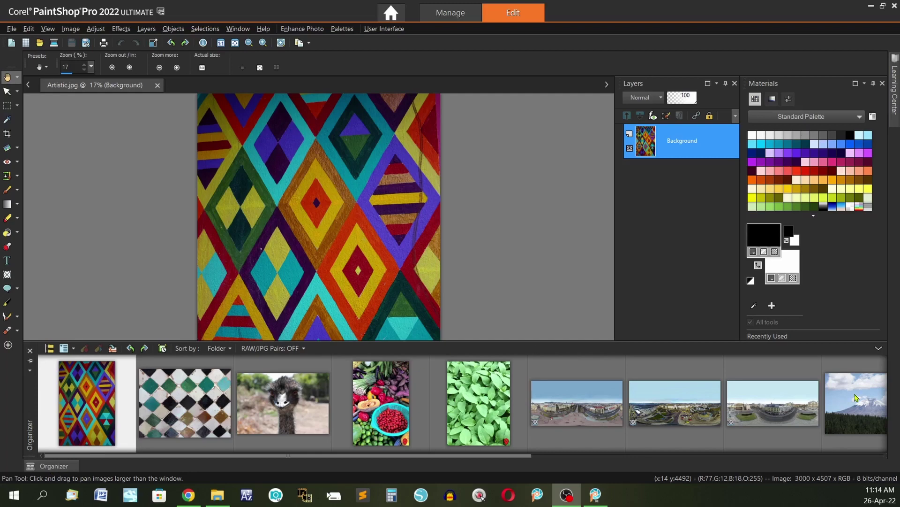
{"action": "left_click", "coordinate": [878, 348]}
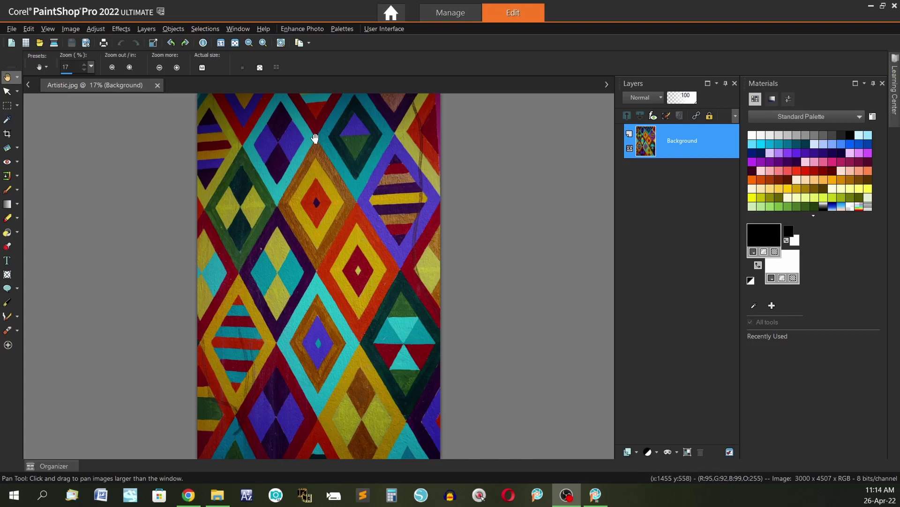
Step: Turn off Tabbed Documents and nudge the floating Artistic.jpg window to the left
{"action": "left_click", "coordinate": [232, 29]}
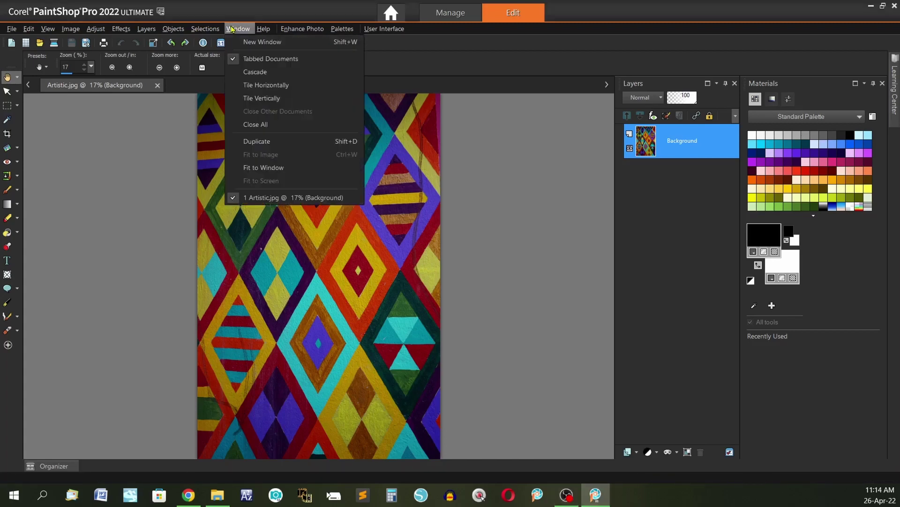
{"action": "left_click", "coordinate": [267, 62]}
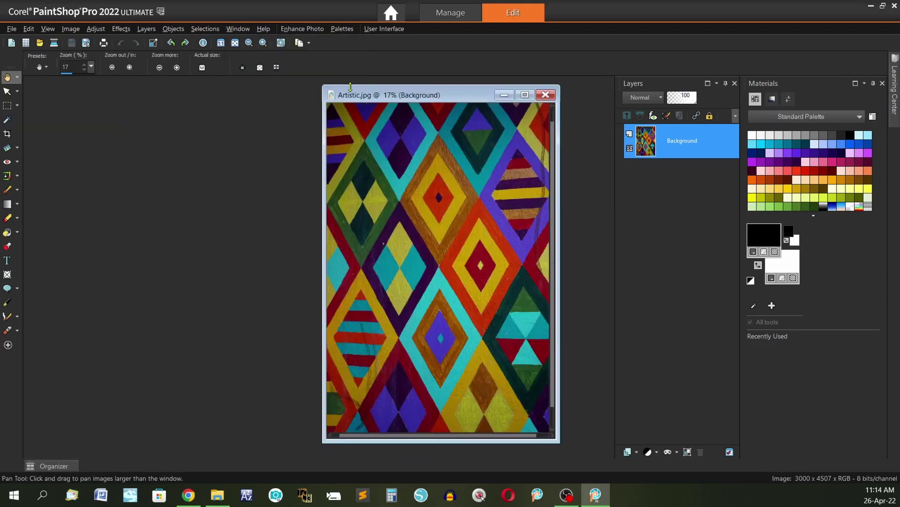
{"action": "left_click_drag", "start_coordinate": [423, 92], "coordinate": [397, 112]}
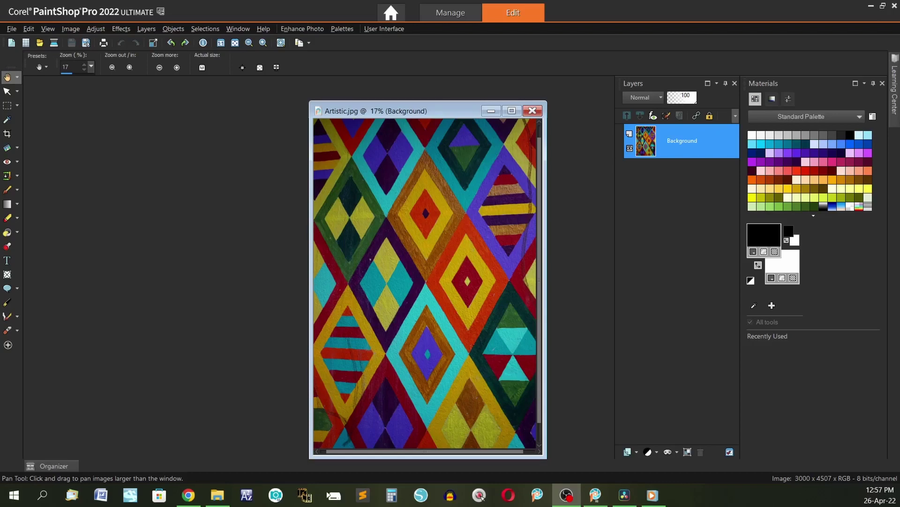
Step: Set the workspace colour to Medium Gray
{"action": "left_click", "coordinate": [47, 29]}
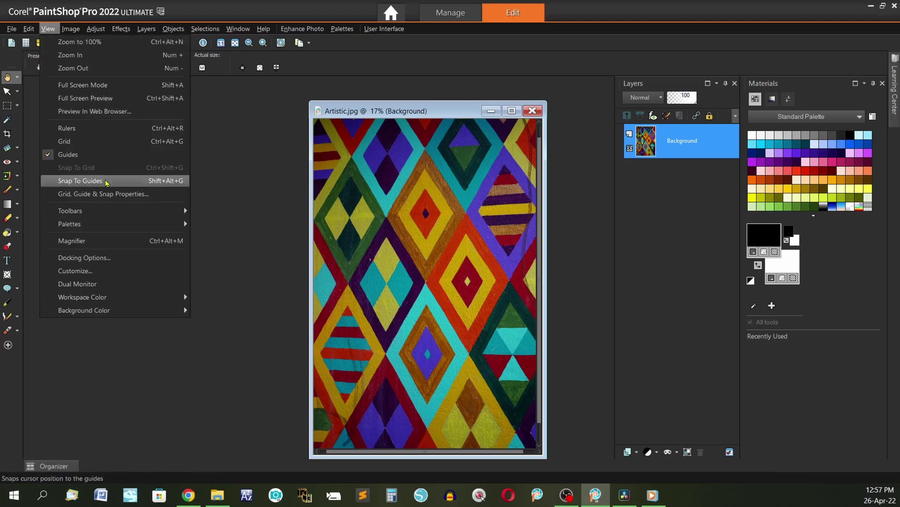
{"action": "mouse_move", "coordinate": [121, 295]}
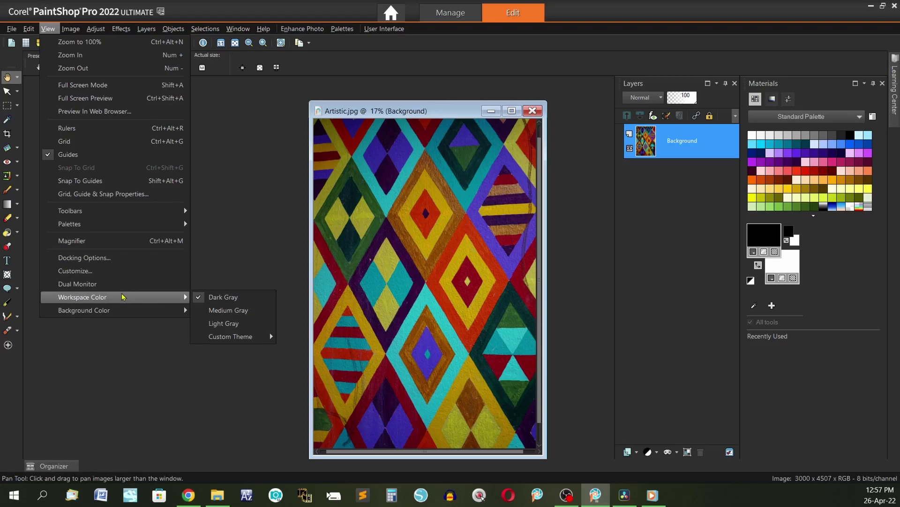
{"action": "left_click", "coordinate": [230, 311]}
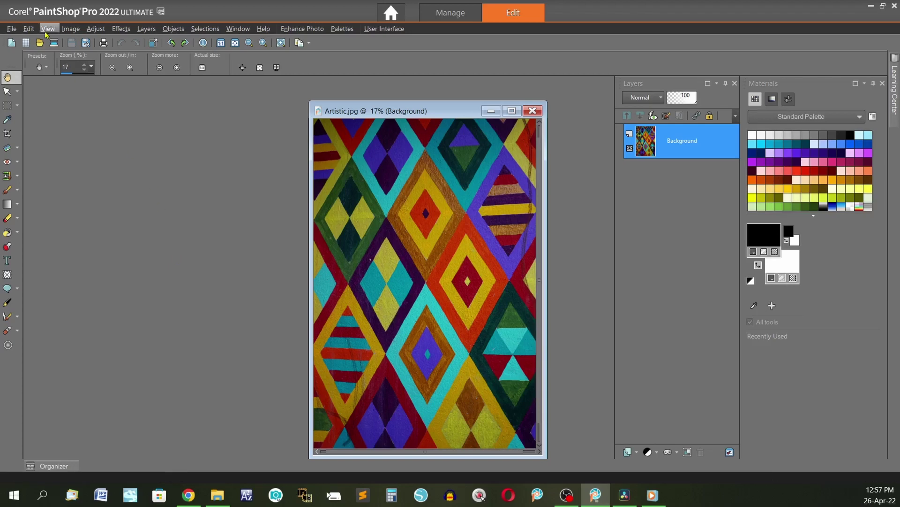
Step: Change the workspace colour to Light Gray
{"action": "left_click", "coordinate": [46, 33]}
{"action": "mouse_move", "coordinate": [80, 300]}
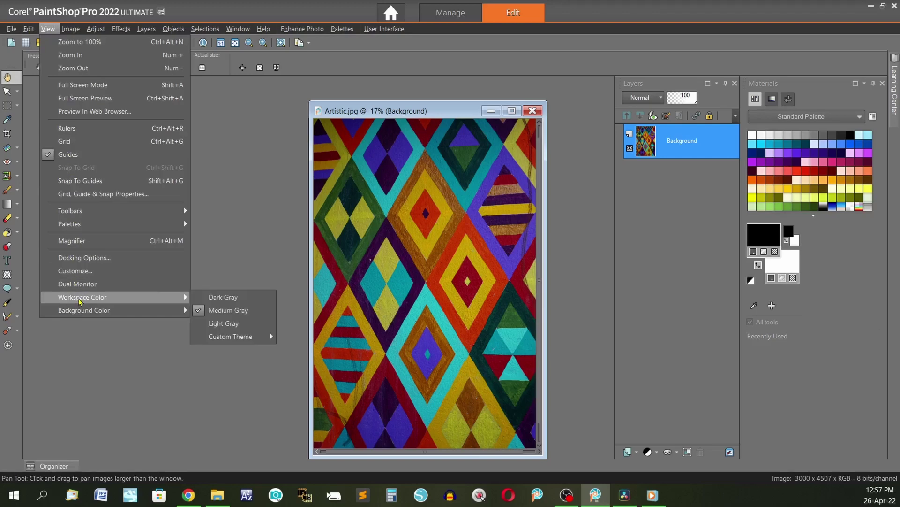
{"action": "left_click", "coordinate": [225, 323]}
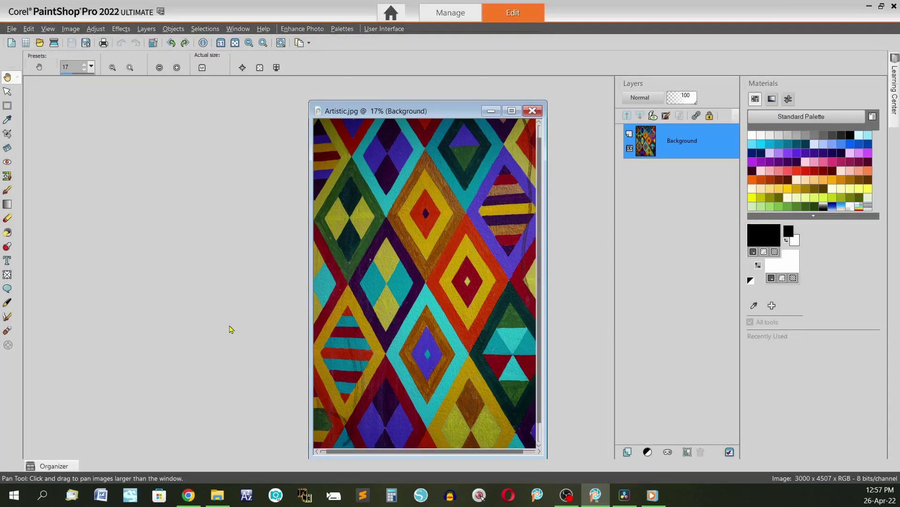
{"action": "left_click", "coordinate": [49, 29]}
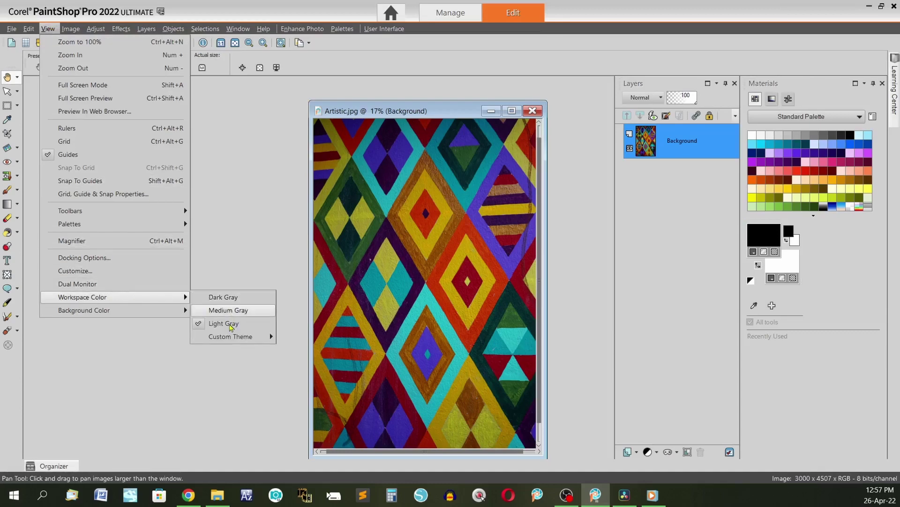
{"action": "mouse_move", "coordinate": [225, 342]}
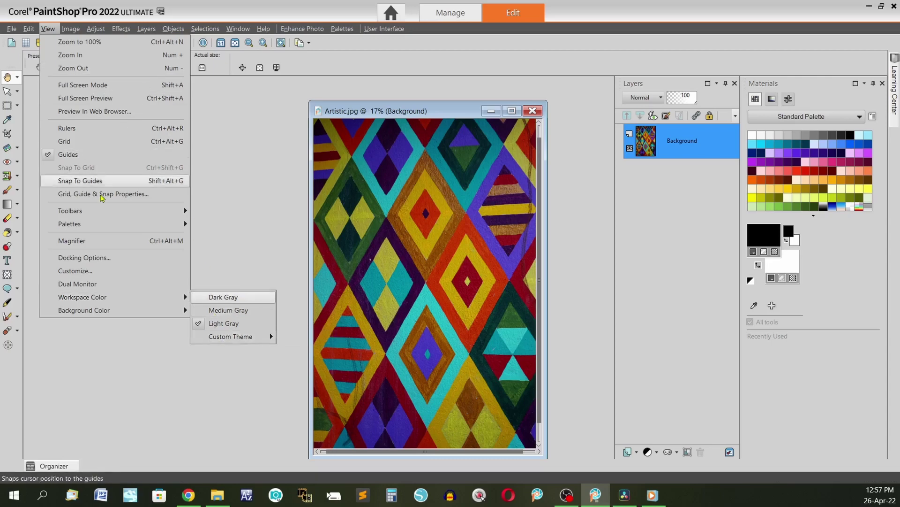
Step: Restore Medium Gray, then open Emu.jpg from the Organizer, accepting the colour profile warning
{"action": "left_click", "coordinate": [214, 310]}
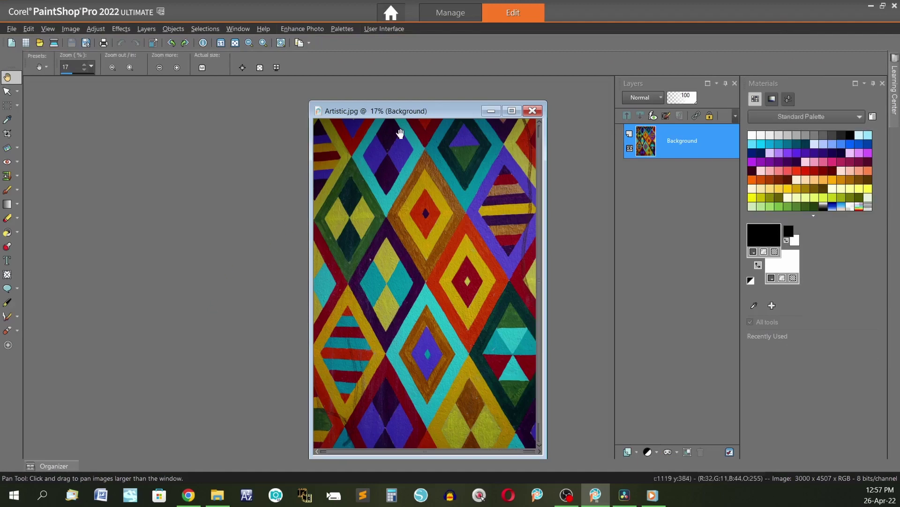
{"action": "left_click_drag", "start_coordinate": [432, 111], "coordinate": [367, 101]}
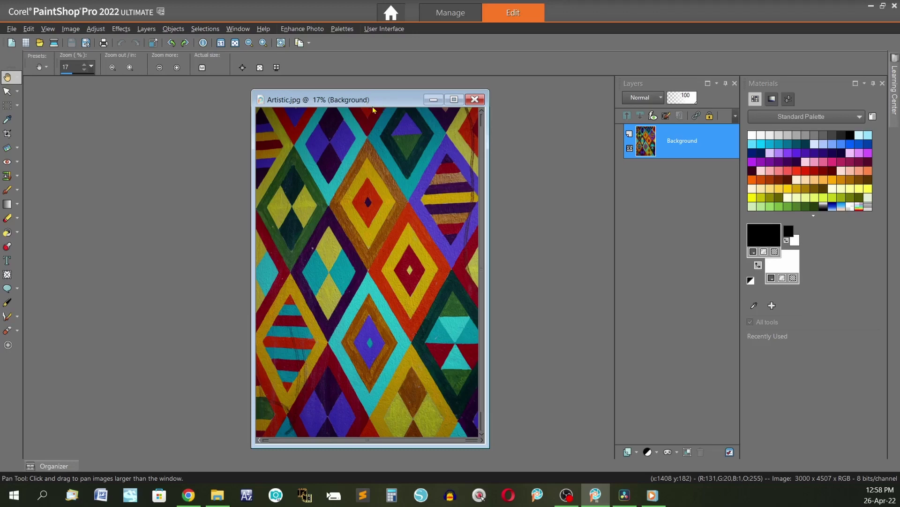
{"action": "left_click", "coordinate": [50, 469]}
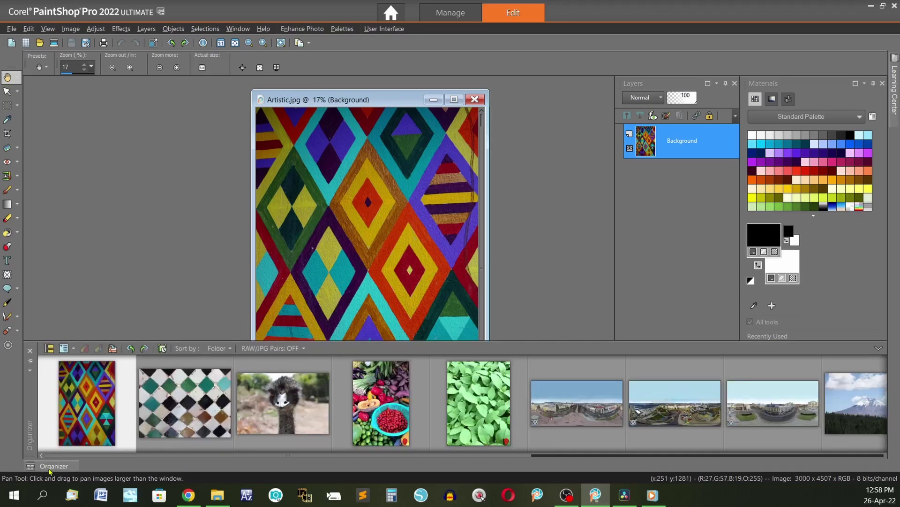
{"action": "double_click", "coordinate": [293, 402]}
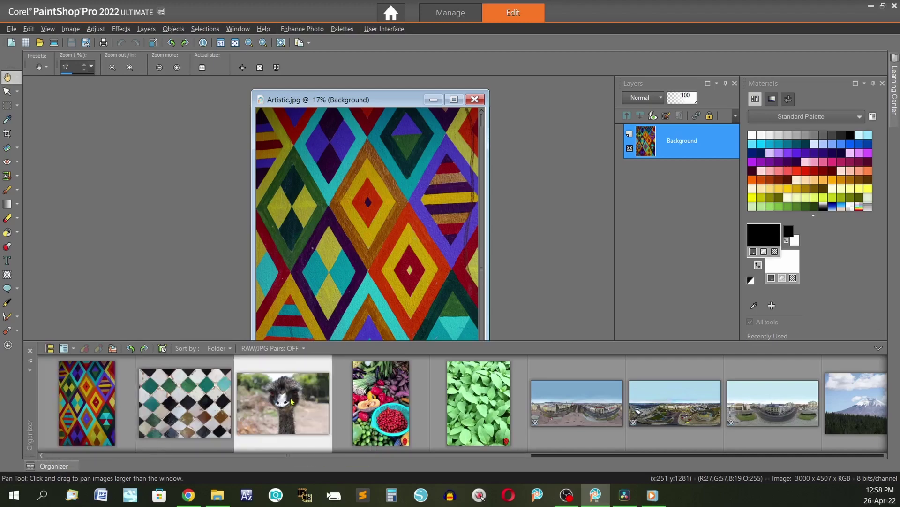
{"action": "left_click", "coordinate": [450, 269]}
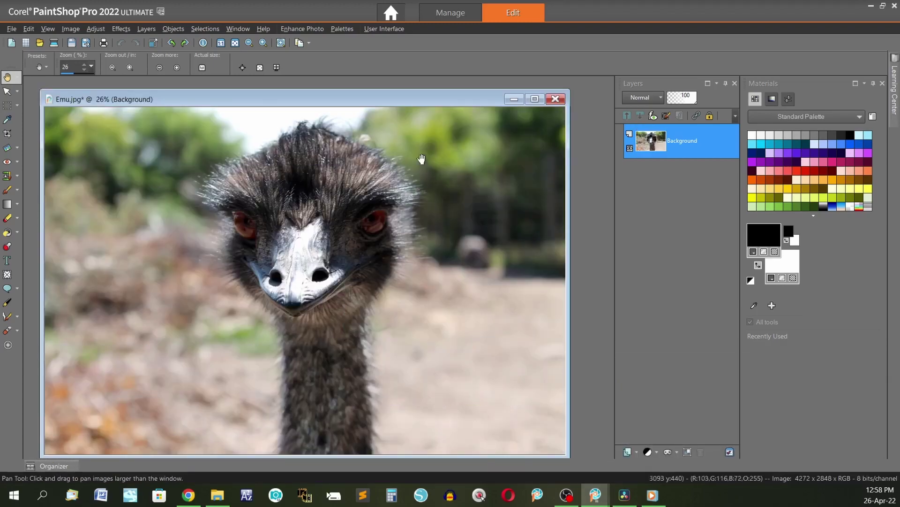
{"action": "scroll", "coordinate": [426, 107], "scroll_direction": "down", "scroll_amount": 3}
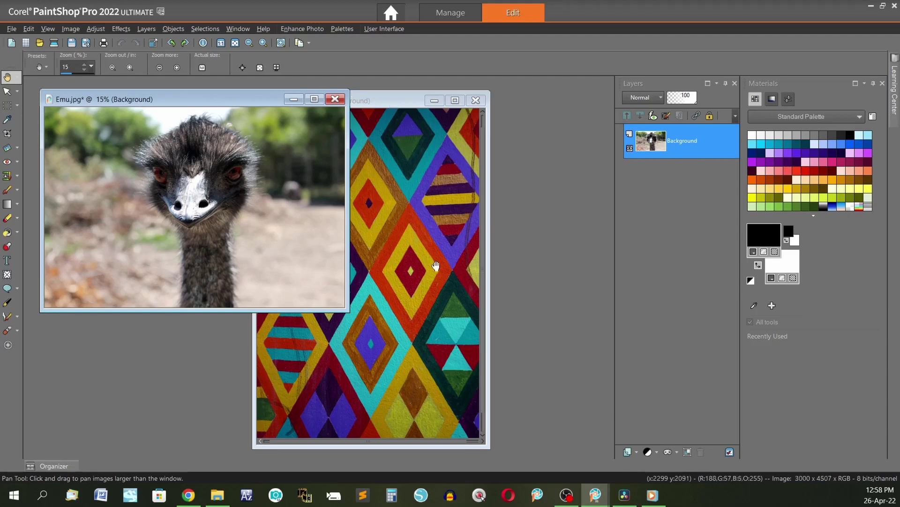
Step: Switch between the Artistic.jpg and Emu.jpg windows, ending on Artistic.jpg
{"action": "left_click", "coordinate": [395, 104]}
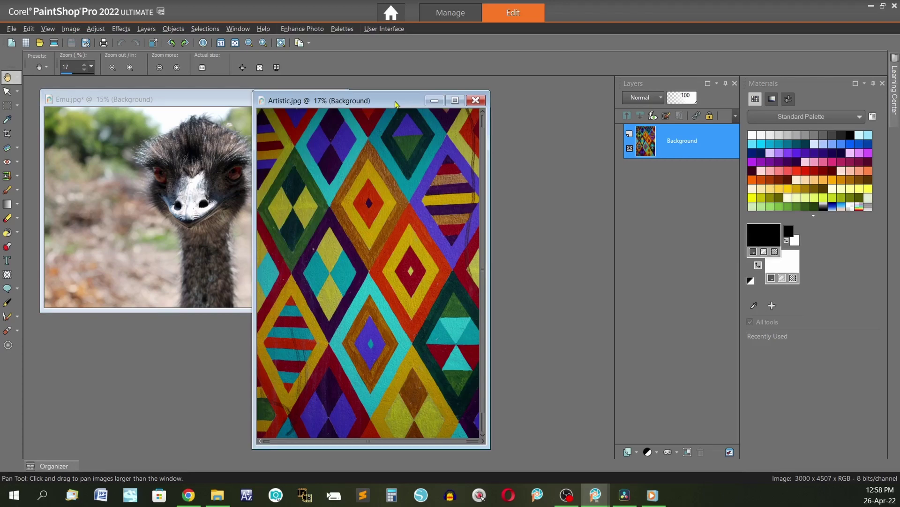
{"action": "left_click", "coordinate": [182, 103]}
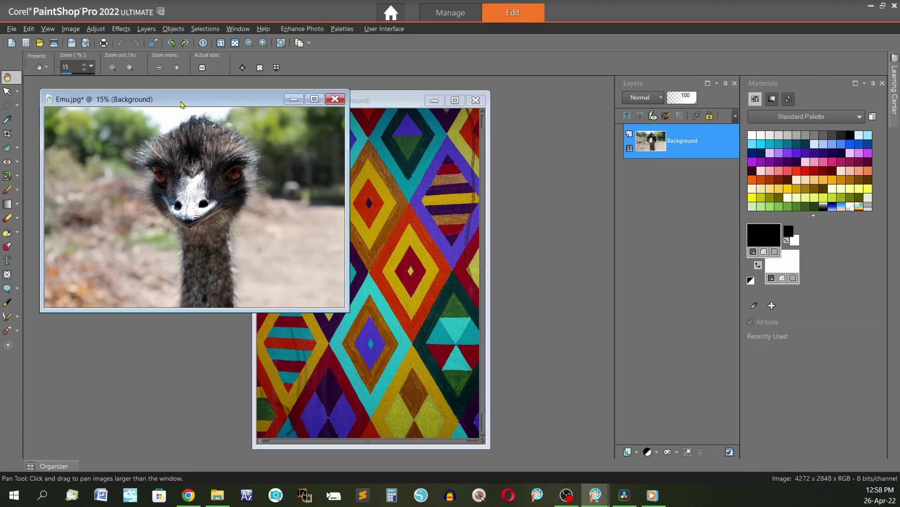
{"action": "left_click", "coordinate": [383, 105]}
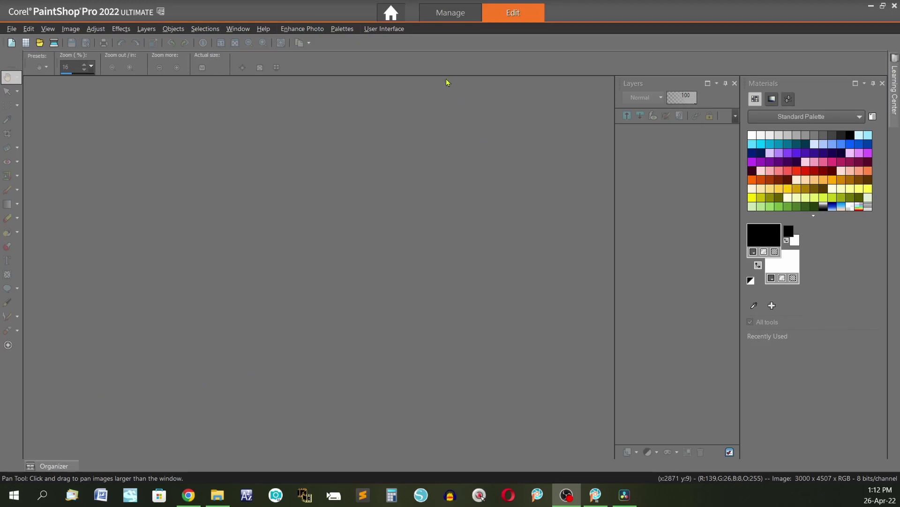
Step: In Manage's Collections view, inspect the Design.jpg and Emu.jpg previews and EXIF details
{"action": "left_click", "coordinate": [451, 13]}
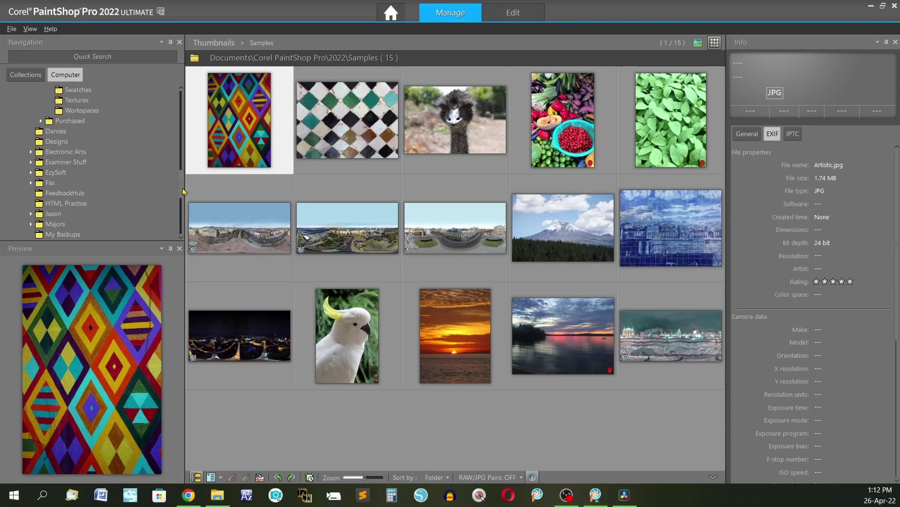
{"action": "left_click_drag", "start_coordinate": [182, 191], "coordinate": [183, 184]}
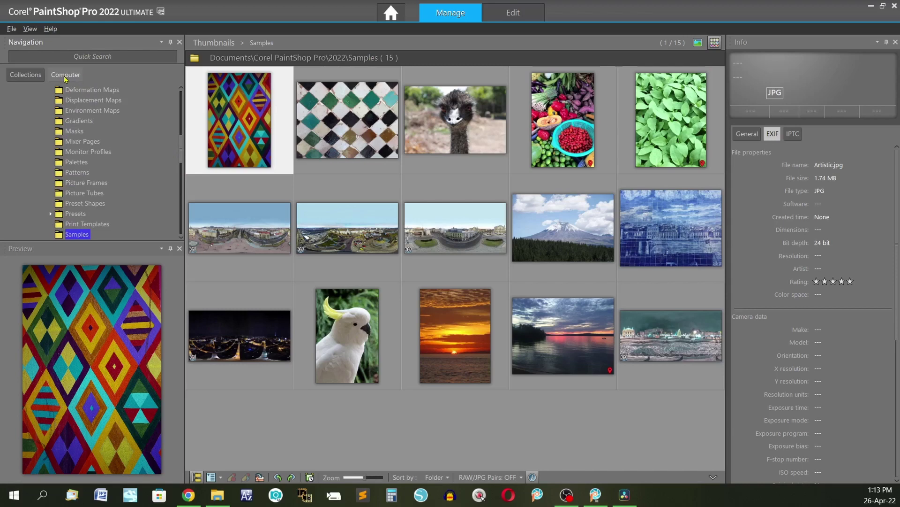
{"action": "left_click", "coordinate": [21, 76]}
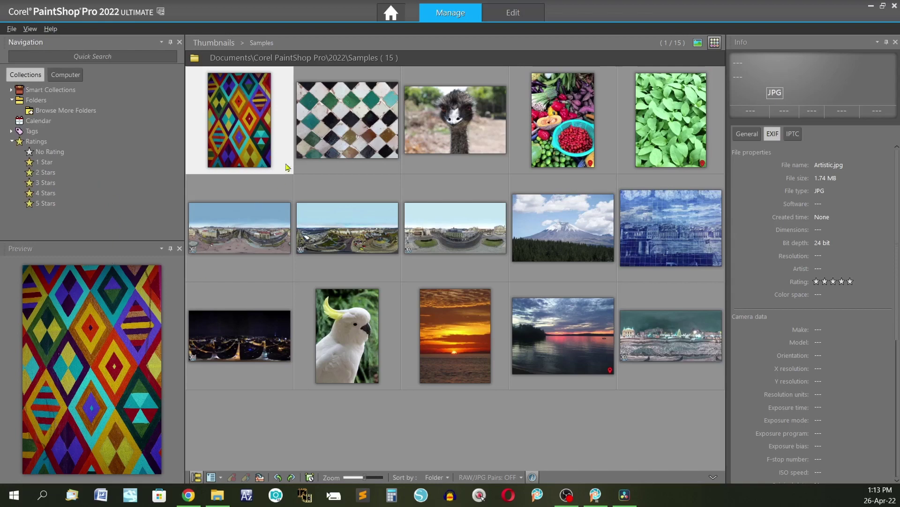
{"action": "left_click", "coordinate": [378, 117]}
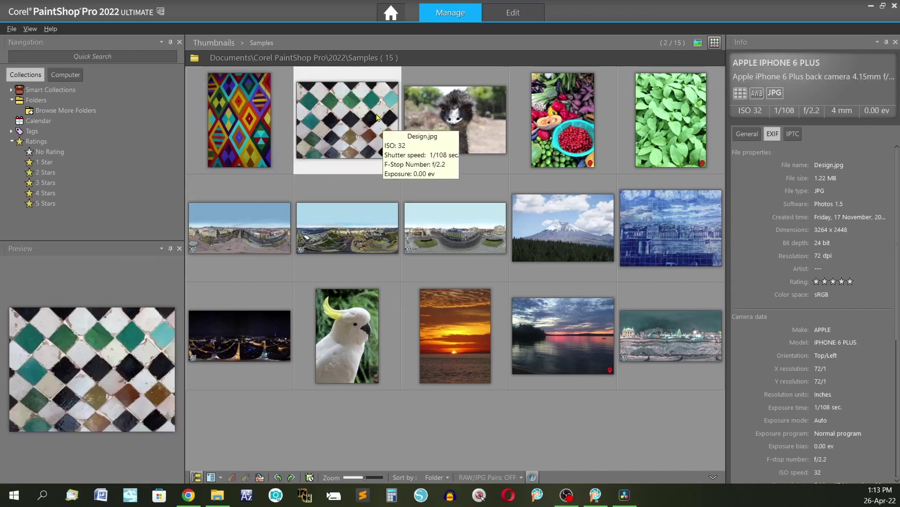
{"action": "left_click", "coordinate": [459, 119]}
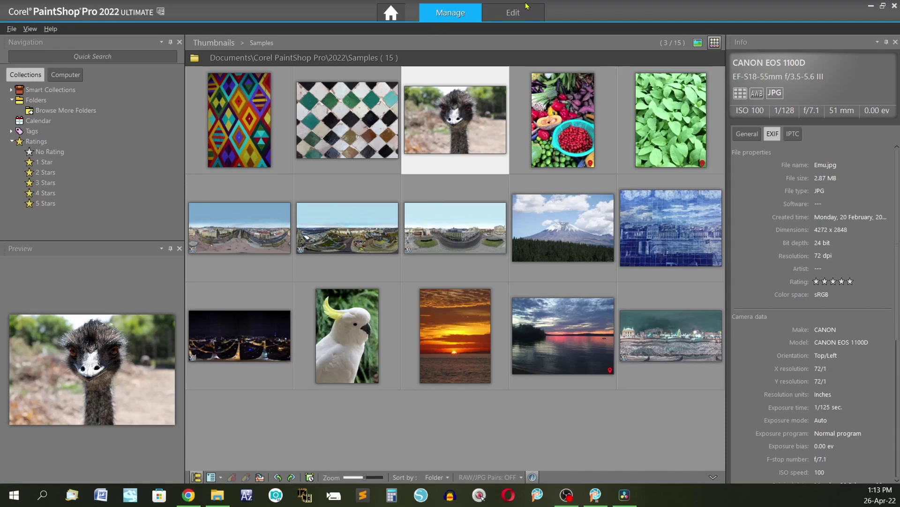
Step: Switch back to Edit and cancel the File > Open dialog without loading an image
{"action": "left_click", "coordinate": [513, 15]}
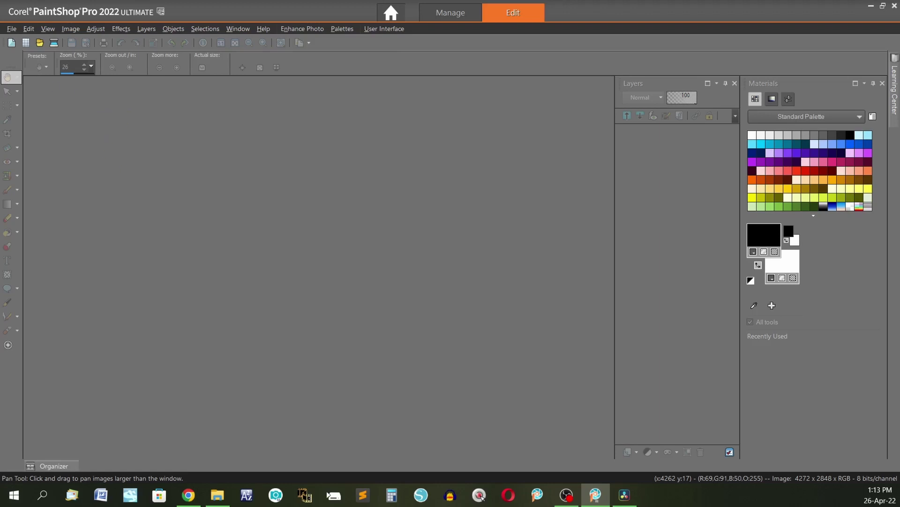
{"action": "left_click", "coordinate": [12, 29]}
{"action": "left_click", "coordinate": [39, 69]}
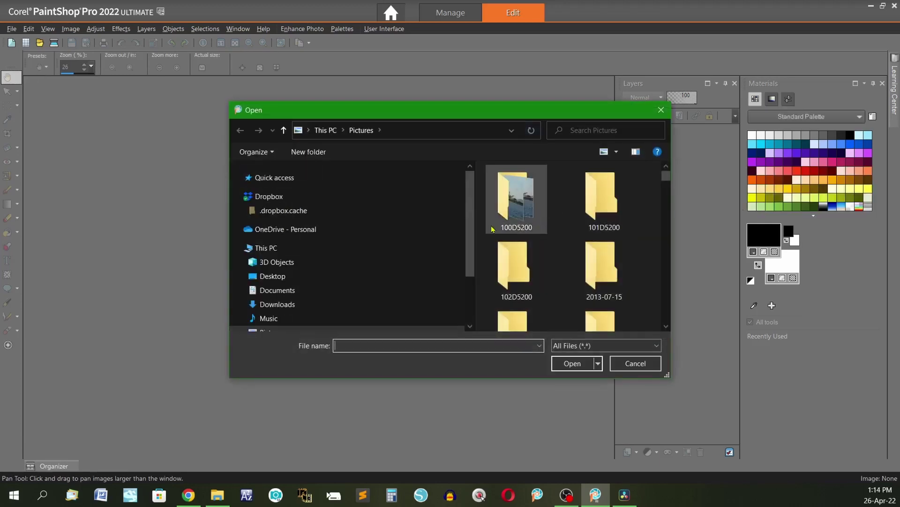
{"action": "left_click_drag", "start_coordinate": [471, 229], "coordinate": [473, 324]}
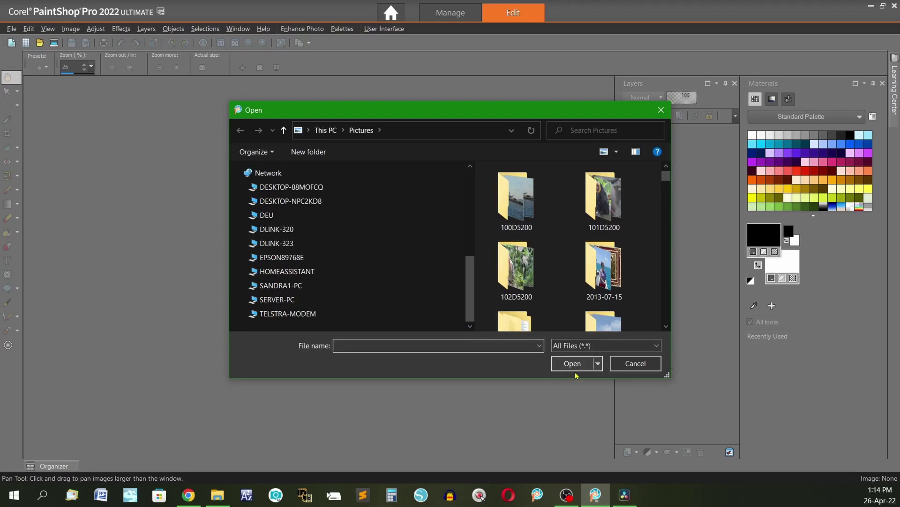
{"action": "left_click", "coordinate": [646, 368]}
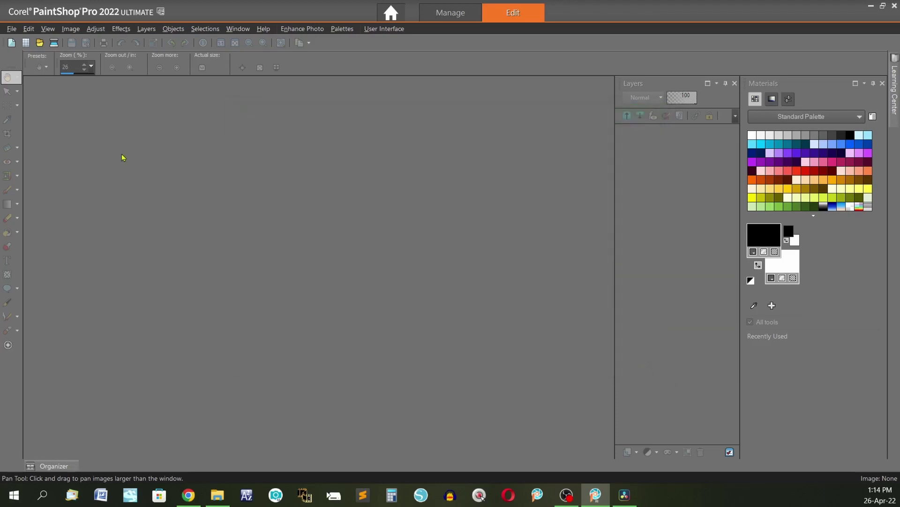
Step: Open the Green.jpg leaf photo (2448 x 3264) from the Organizer thumbnail strip
{"action": "left_click", "coordinate": [52, 469]}
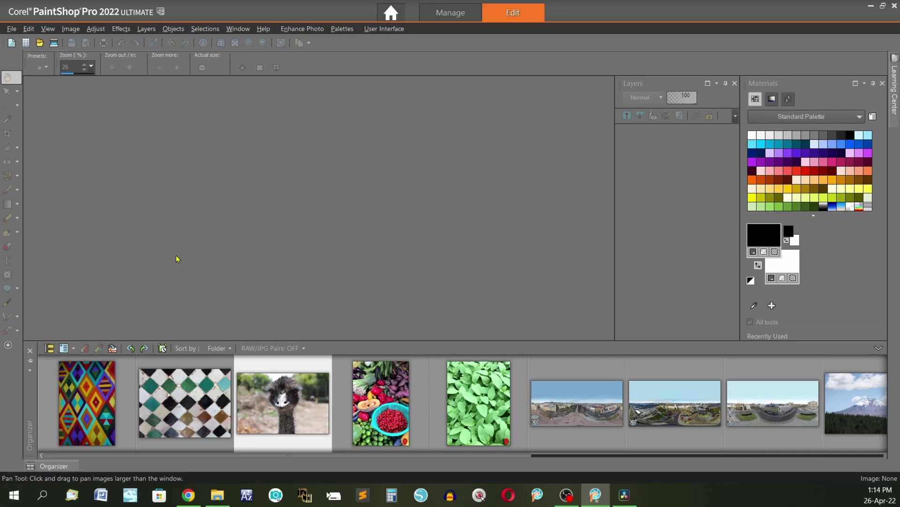
{"action": "mouse_move", "coordinate": [61, 467]}
{"action": "scroll", "coordinate": [132, 407], "scroll_direction": "down", "scroll_amount": 1}
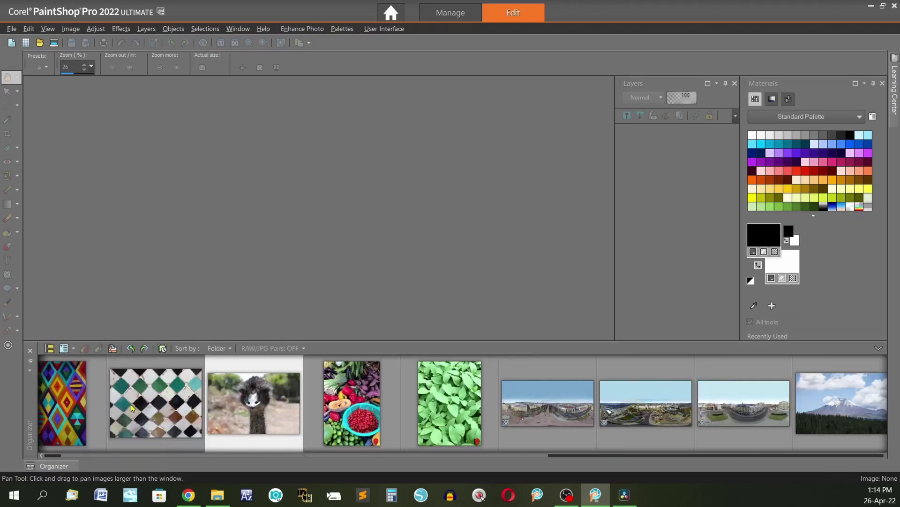
{"action": "scroll", "coordinate": [132, 407], "scroll_direction": "down", "scroll_amount": 5}
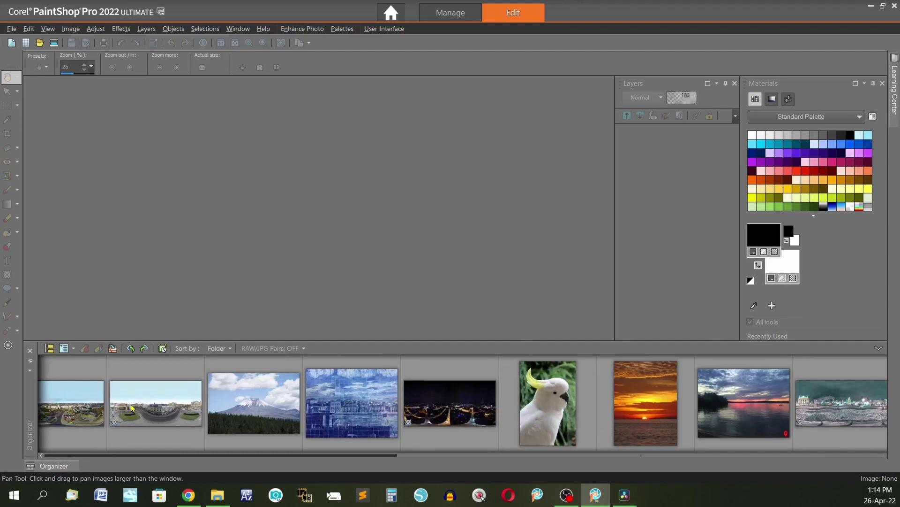
{"action": "scroll", "coordinate": [132, 407], "scroll_direction": "up", "scroll_amount": 7}
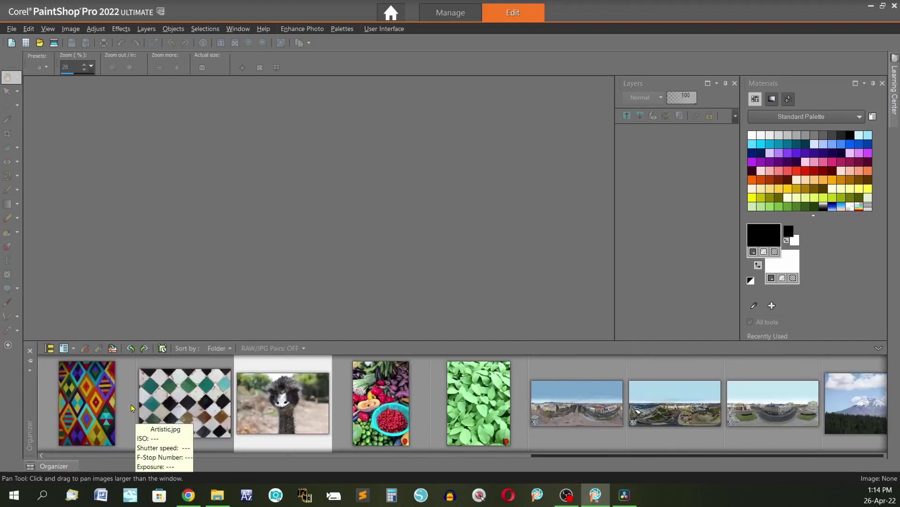
{"action": "scroll", "coordinate": [132, 407], "scroll_direction": "down", "scroll_amount": 7}
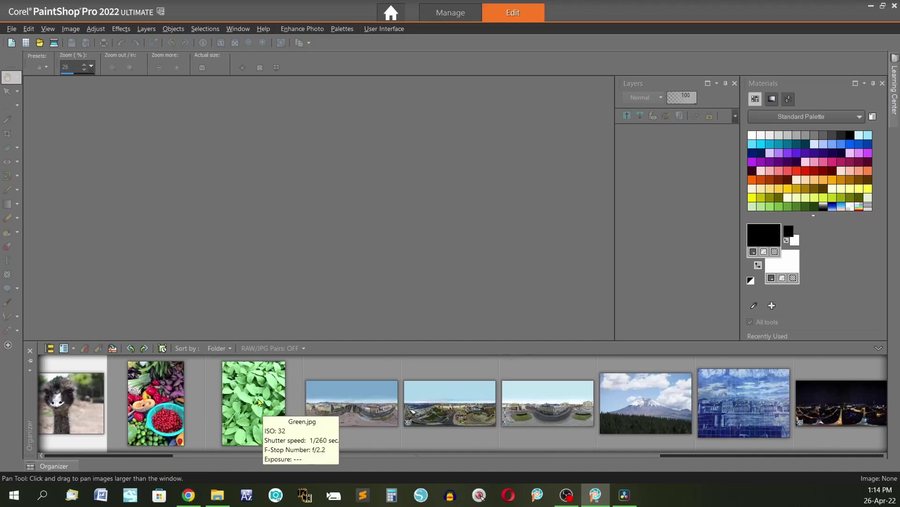
{"action": "double_click", "coordinate": [259, 403]}
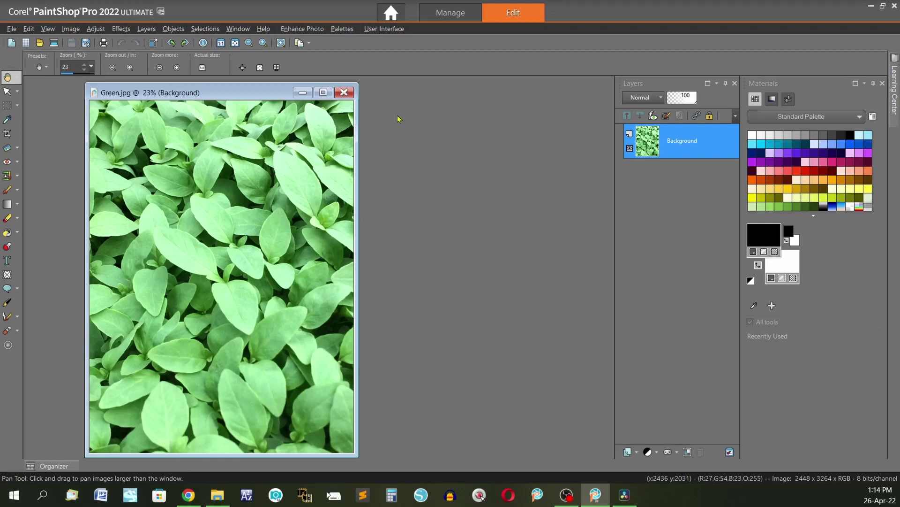
Step: Close Green.jpg, pin the Organizer palette open, then return it to auto-hide
{"action": "left_click", "coordinate": [346, 92]}
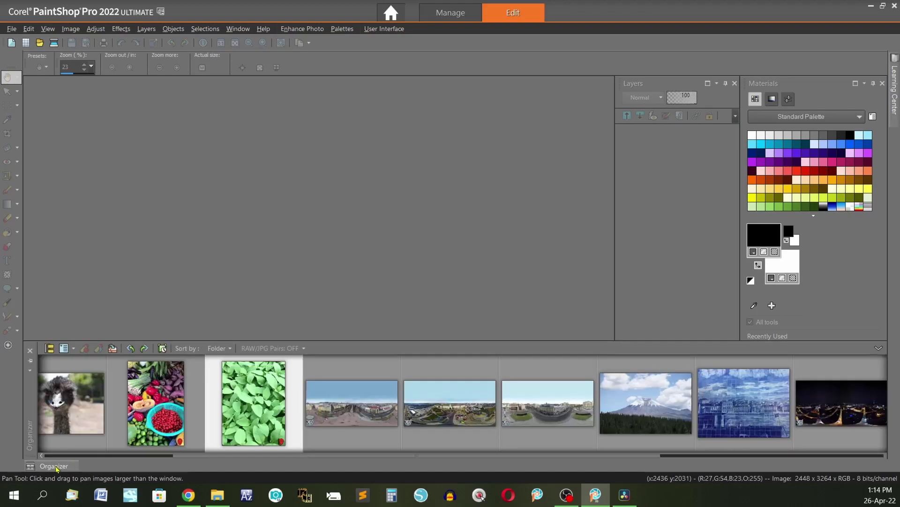
{"action": "left_click", "coordinate": [31, 361]}
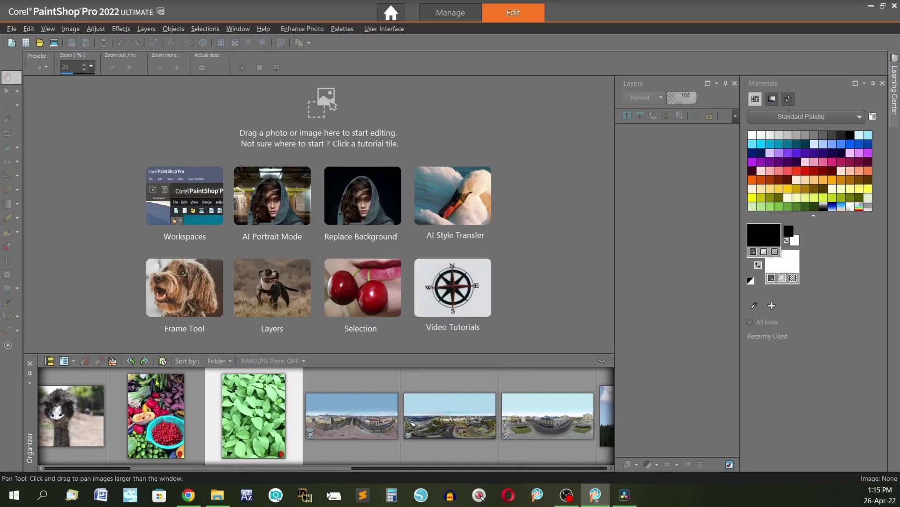
{"action": "mouse_move", "coordinate": [156, 383]}
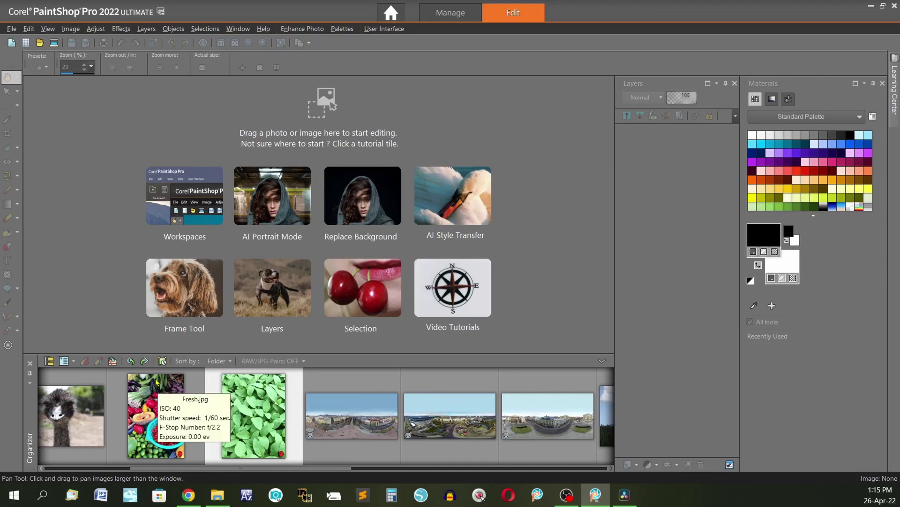
{"action": "left_click", "coordinate": [29, 375]}
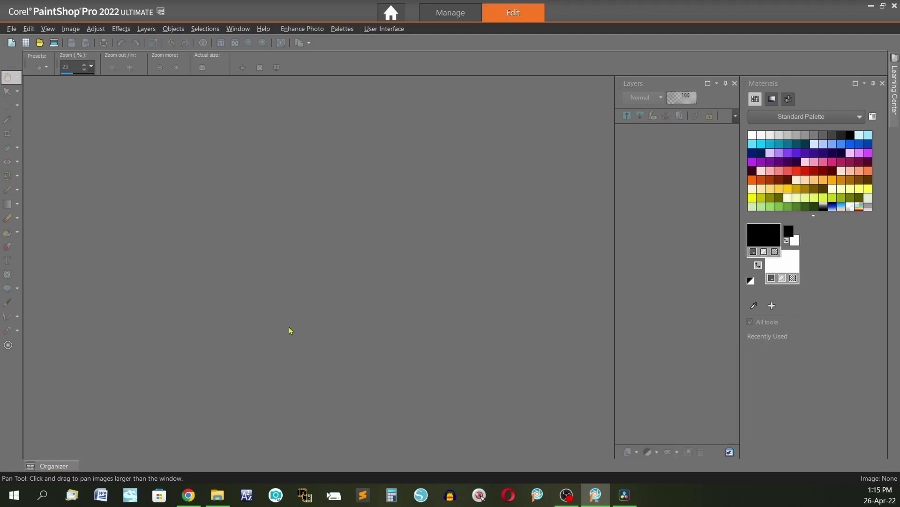
{"action": "mouse_move", "coordinate": [42, 467]}
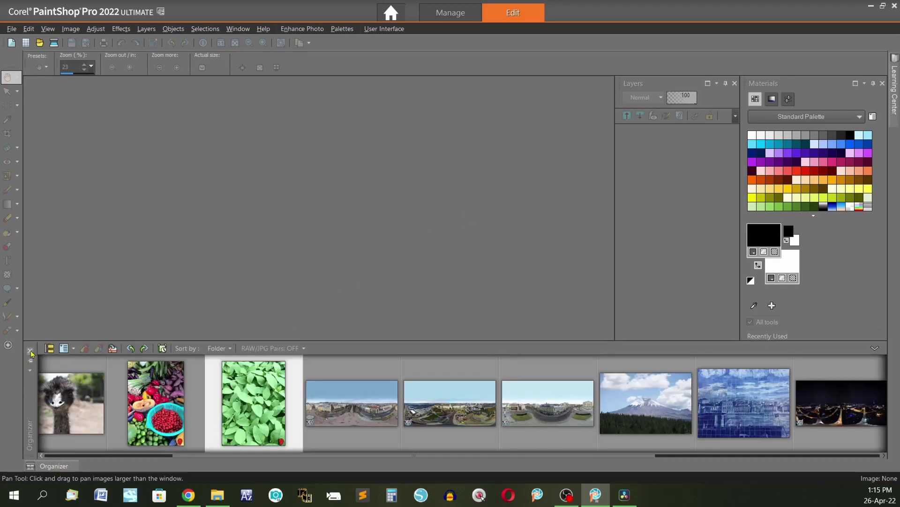
{"action": "left_click", "coordinate": [31, 353]}
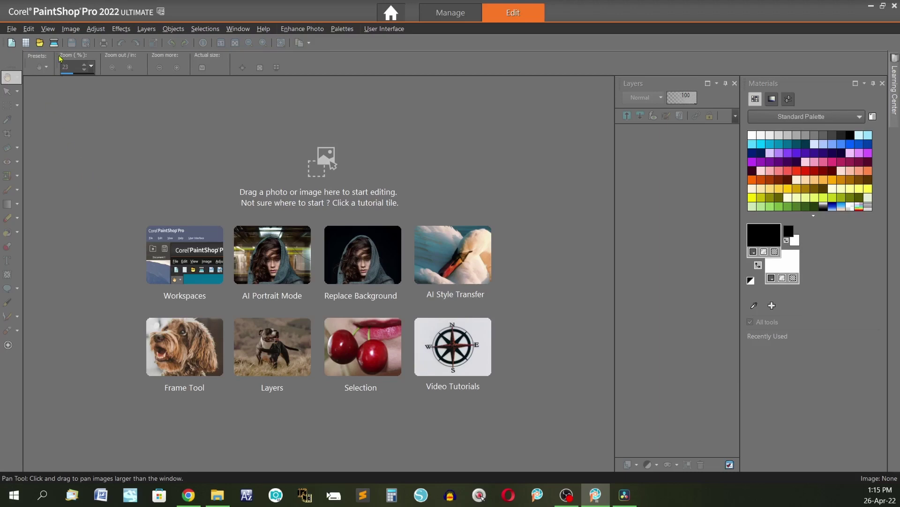
{"action": "left_click", "coordinate": [48, 29]}
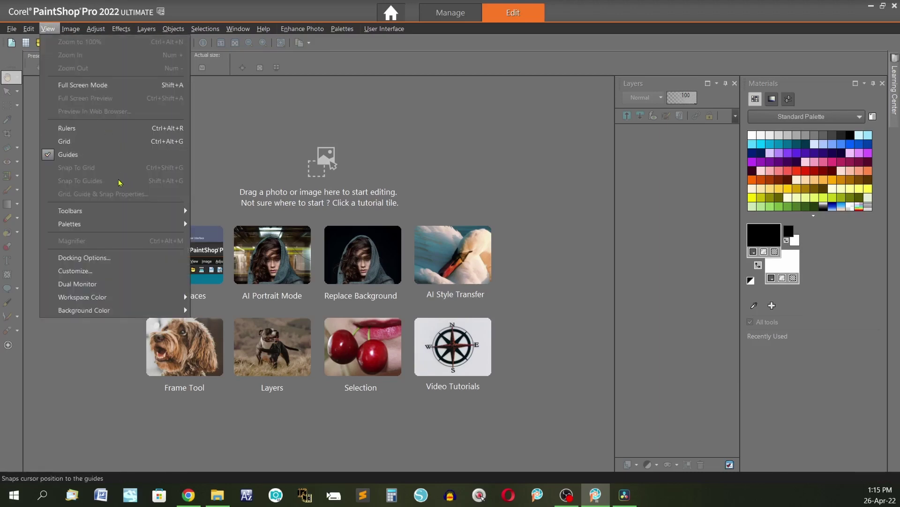
{"action": "mouse_move", "coordinate": [121, 224]}
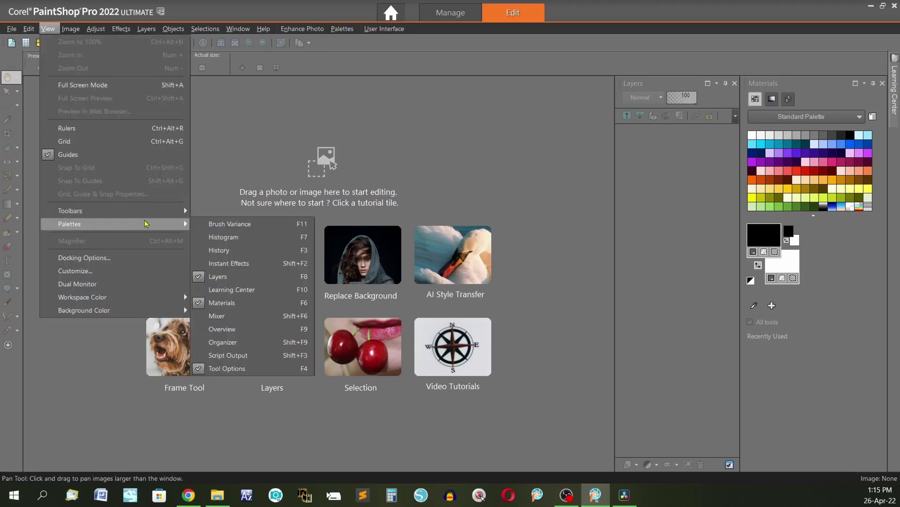
{"action": "left_click", "coordinate": [245, 347]}
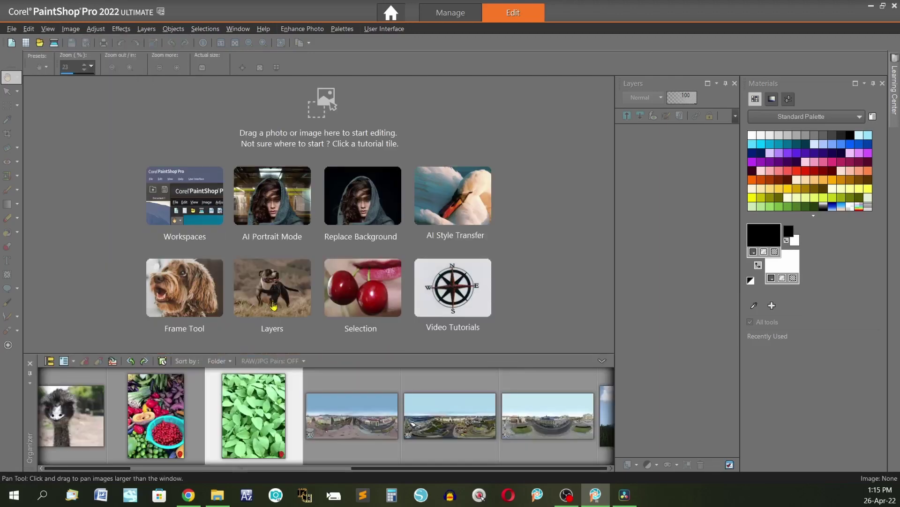
{"action": "left_click", "coordinate": [30, 375]}
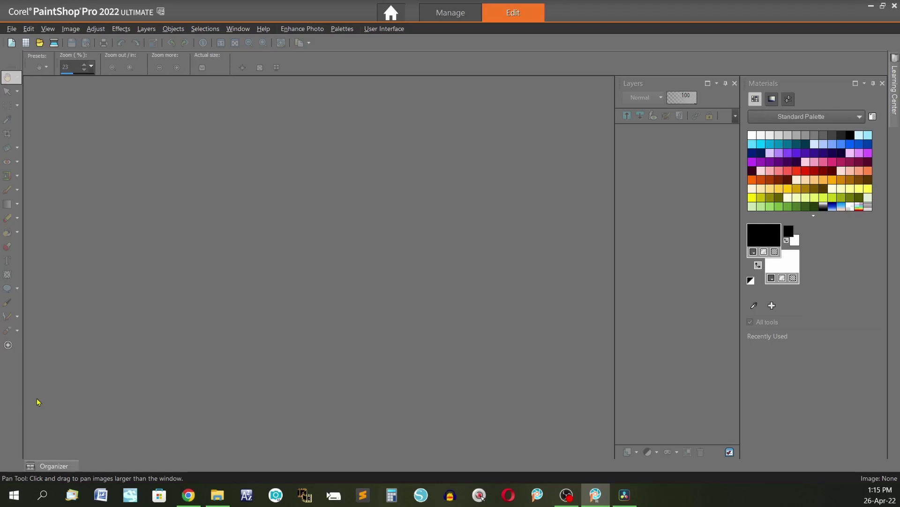
Step: Show the Navigation palette beside the thumbnails, switch it to Collections, then close it
{"action": "mouse_move", "coordinate": [47, 467]}
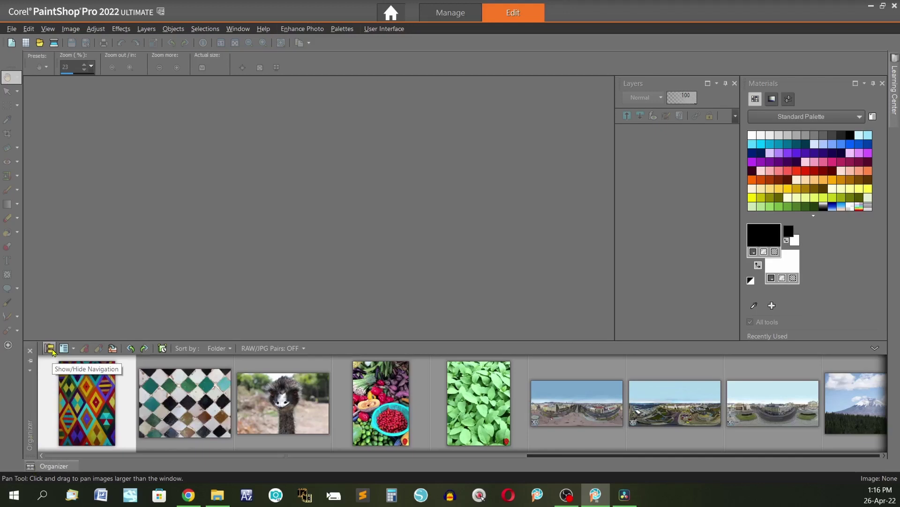
{"action": "left_click", "coordinate": [50, 348]}
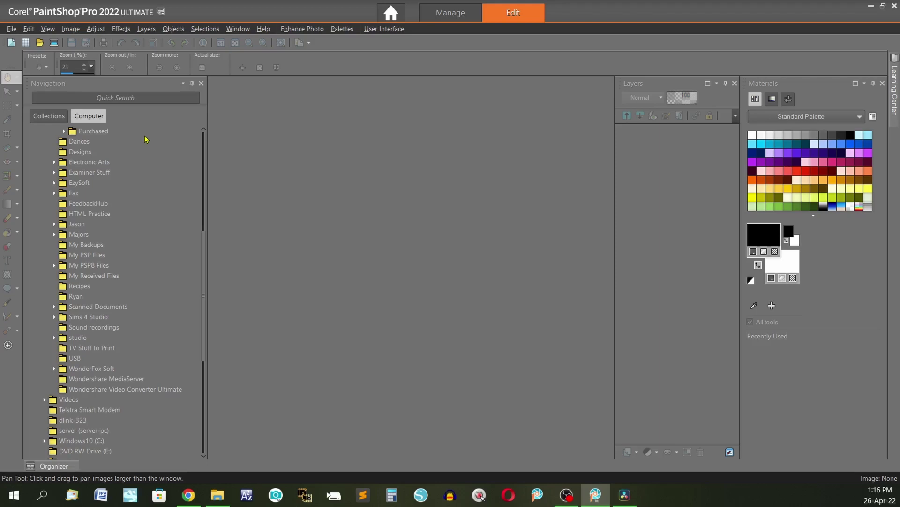
{"action": "scroll", "coordinate": [121, 256], "scroll_direction": "up", "scroll_amount": 15}
{"action": "scroll", "coordinate": [121, 256], "scroll_direction": "up", "scroll_amount": 2}
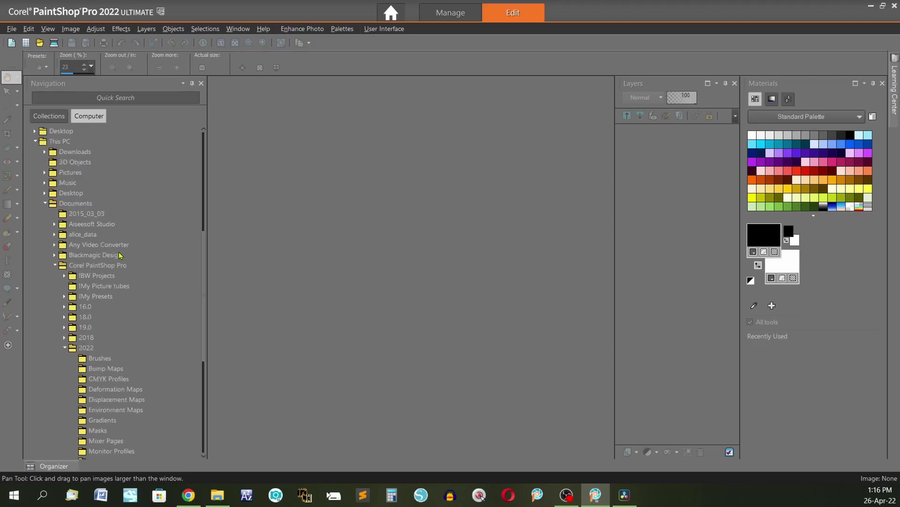
{"action": "left_click", "coordinate": [49, 116]}
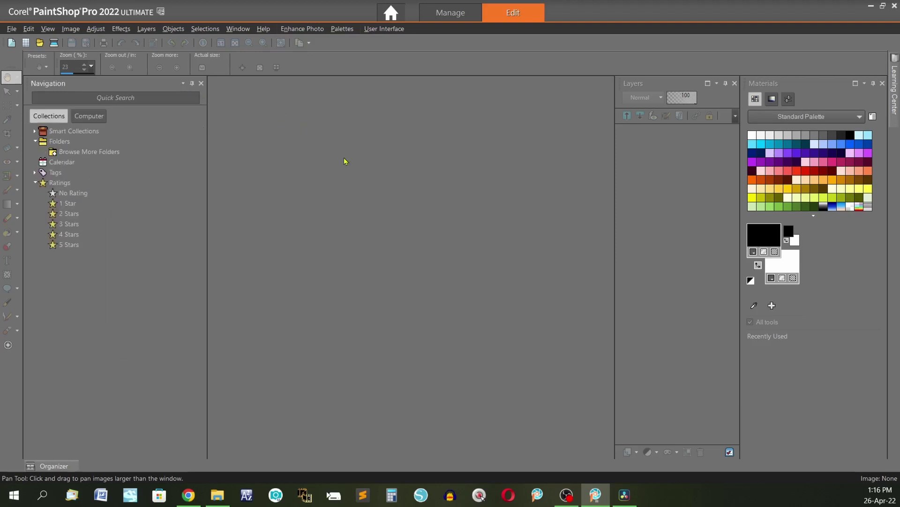
{"action": "left_click", "coordinate": [201, 85]}
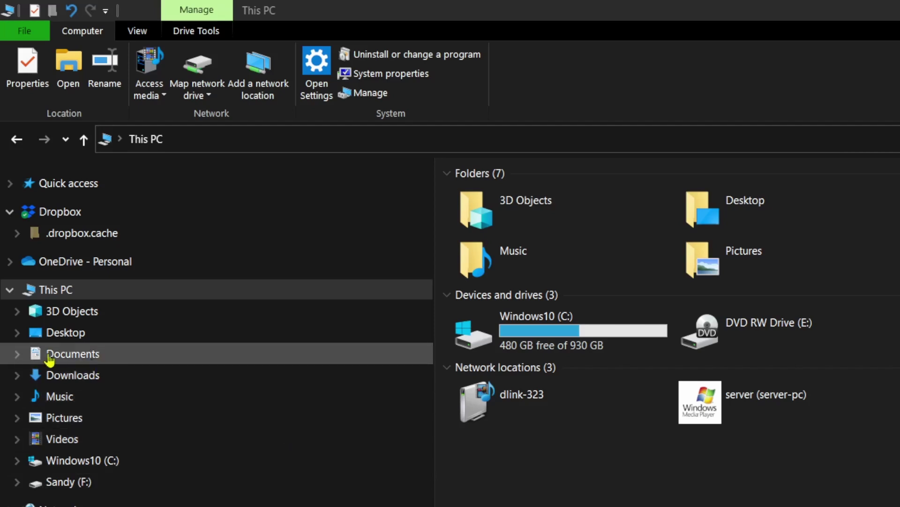
Step: Expand Documents > Corel PaintShop Pro > 2022 and browse its resource folders, Brushes through Workspaces
{"action": "left_click", "coordinate": [17, 355]}
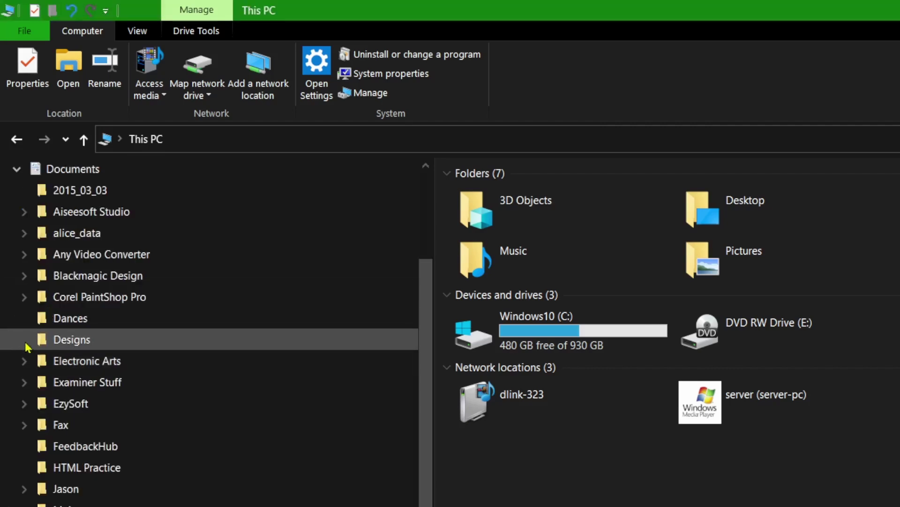
{"action": "left_click", "coordinate": [23, 297]}
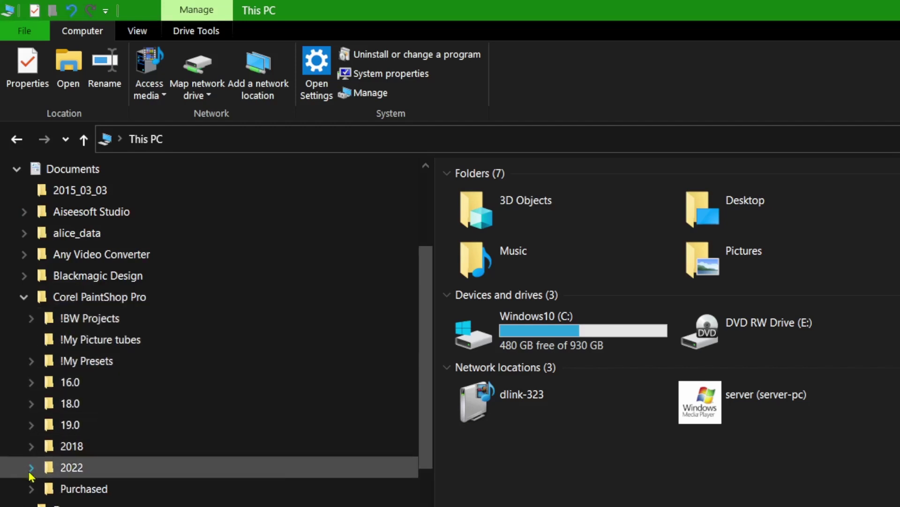
{"action": "left_click", "coordinate": [32, 471]}
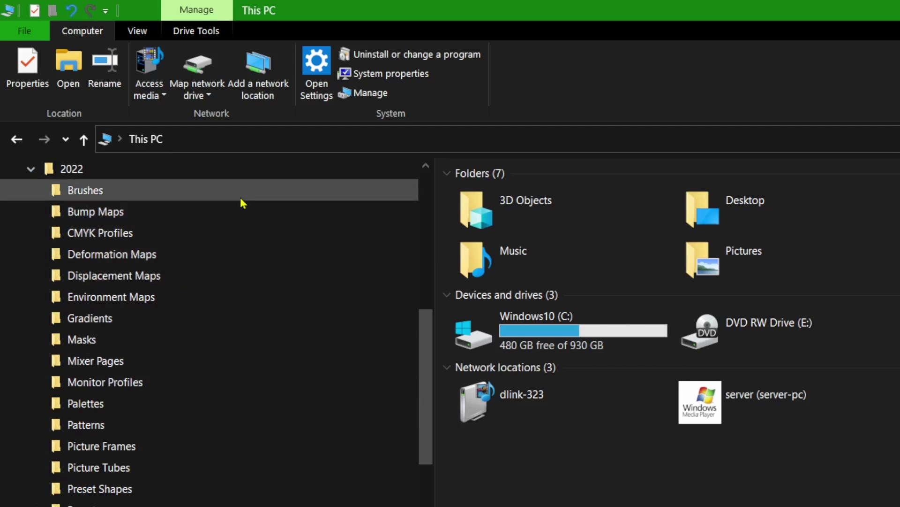
{"action": "scroll", "coordinate": [242, 203], "scroll_direction": "down", "scroll_amount": 1}
{"action": "scroll", "coordinate": [241, 200], "scroll_direction": "down", "scroll_amount": 4}
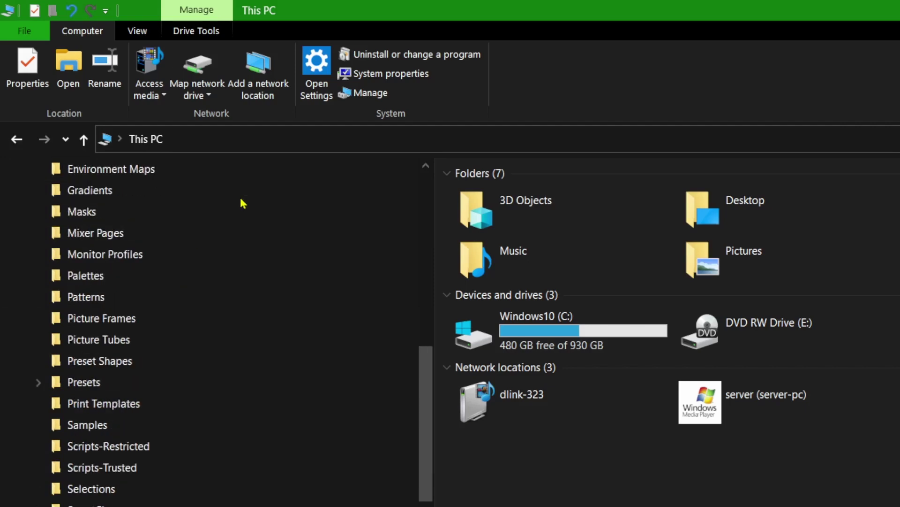
{"action": "scroll", "coordinate": [242, 202], "scroll_direction": "down", "scroll_amount": 2}
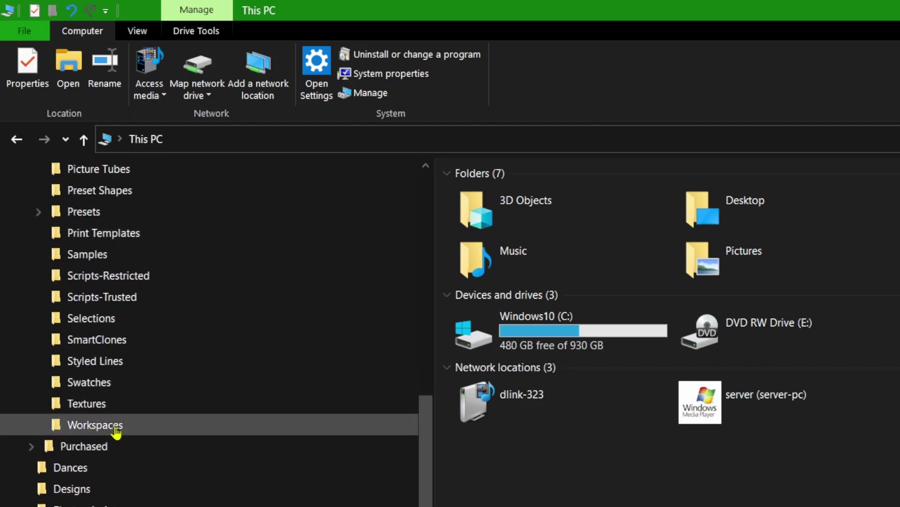
{"action": "scroll", "coordinate": [168, 363], "scroll_direction": "up", "scroll_amount": 5}
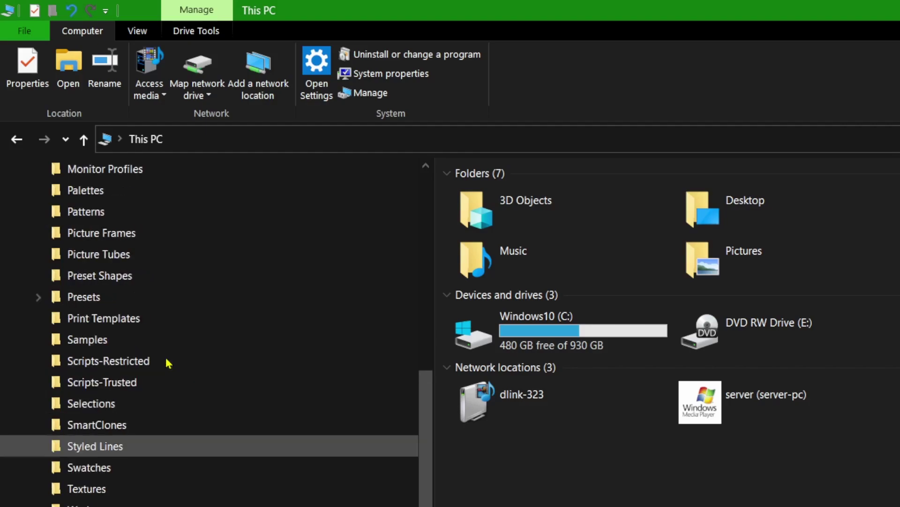
{"action": "scroll", "coordinate": [168, 364], "scroll_direction": "up", "scroll_amount": 5}
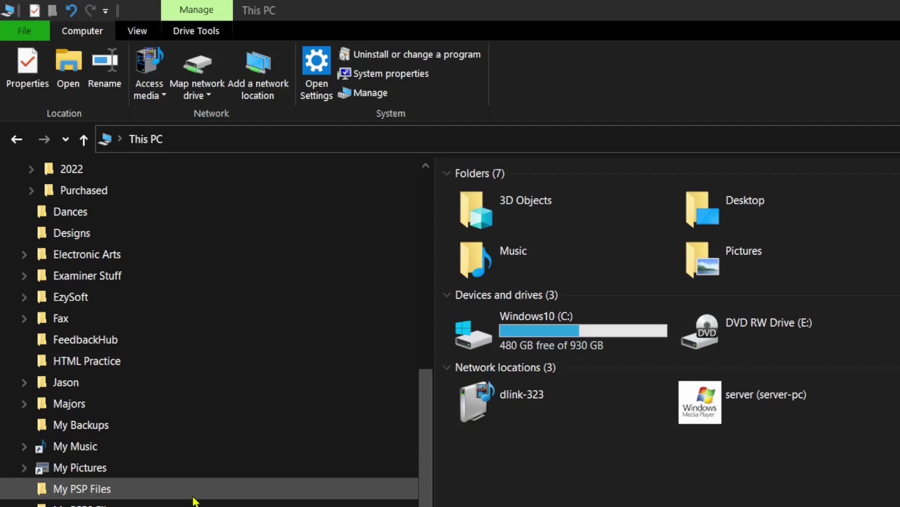
Step: Scroll the navigation pane down to drive F: and its Graphics folder with Photos, Textures and Tubes
{"action": "scroll", "coordinate": [195, 501], "scroll_direction": "down", "scroll_amount": 4}
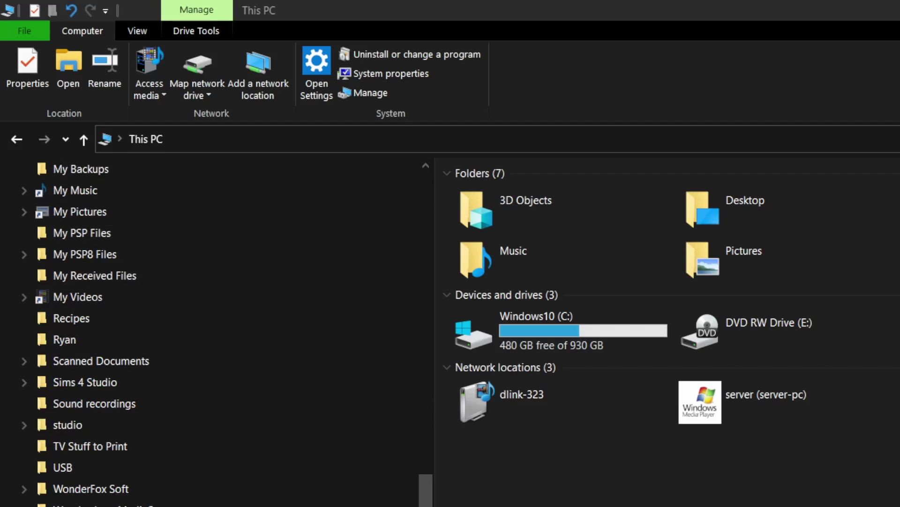
{"action": "scroll", "coordinate": [125, 435], "scroll_direction": "up", "scroll_amount": 12}
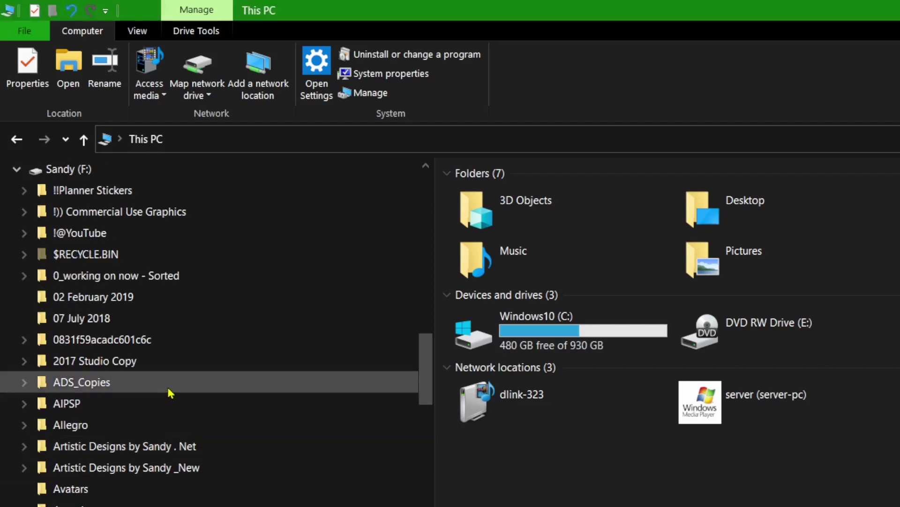
{"action": "scroll", "coordinate": [168, 392], "scroll_direction": "down", "scroll_amount": 5}
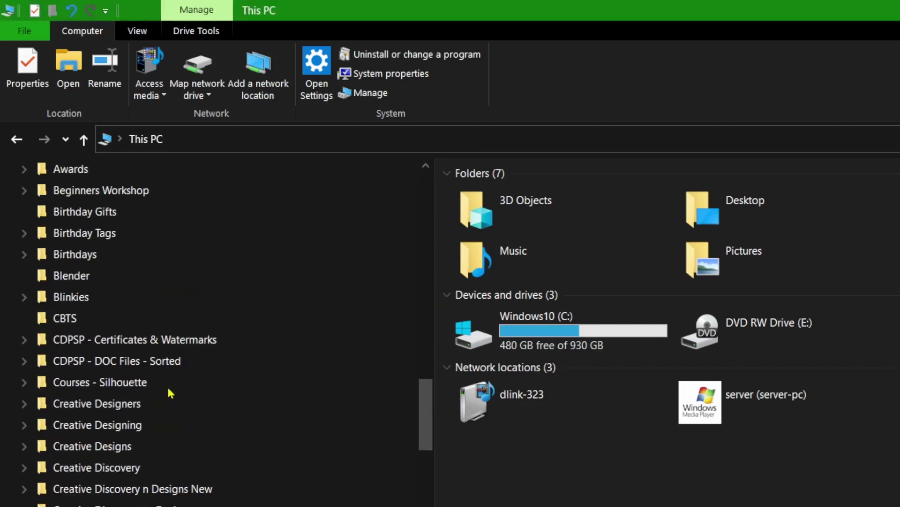
{"action": "scroll", "coordinate": [170, 393], "scroll_direction": "down", "scroll_amount": 5}
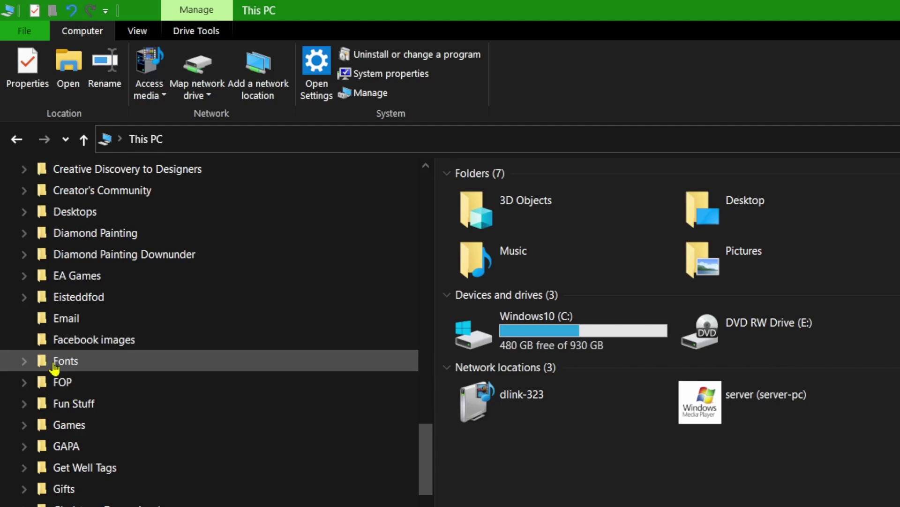
{"action": "scroll", "coordinate": [55, 370], "scroll_direction": "down", "scroll_amount": 1}
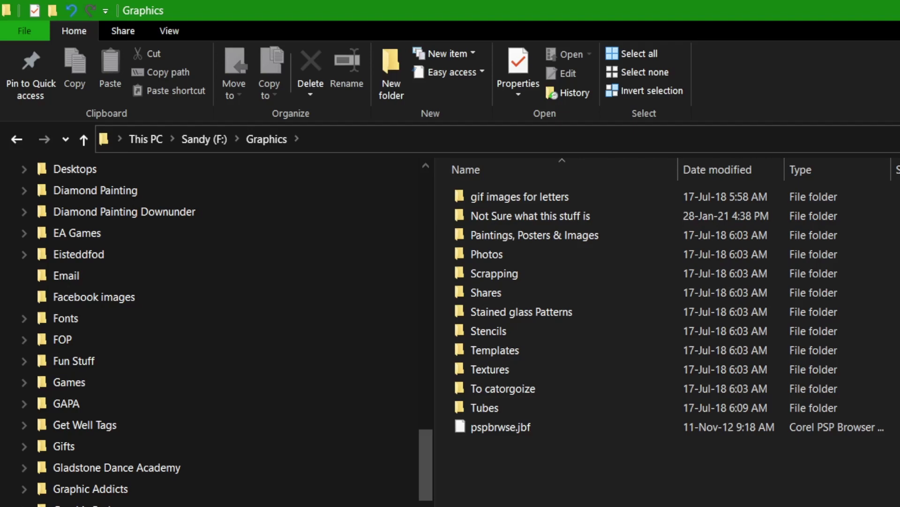
{"action": "scroll", "coordinate": [170, 455], "scroll_direction": "down", "scroll_amount": 5}
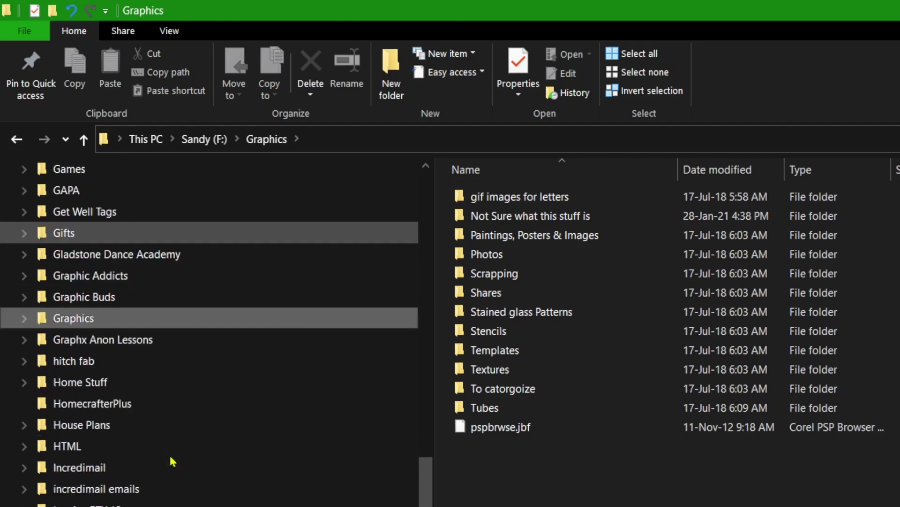
{"action": "scroll", "coordinate": [169, 455], "scroll_direction": "down", "scroll_amount": 6}
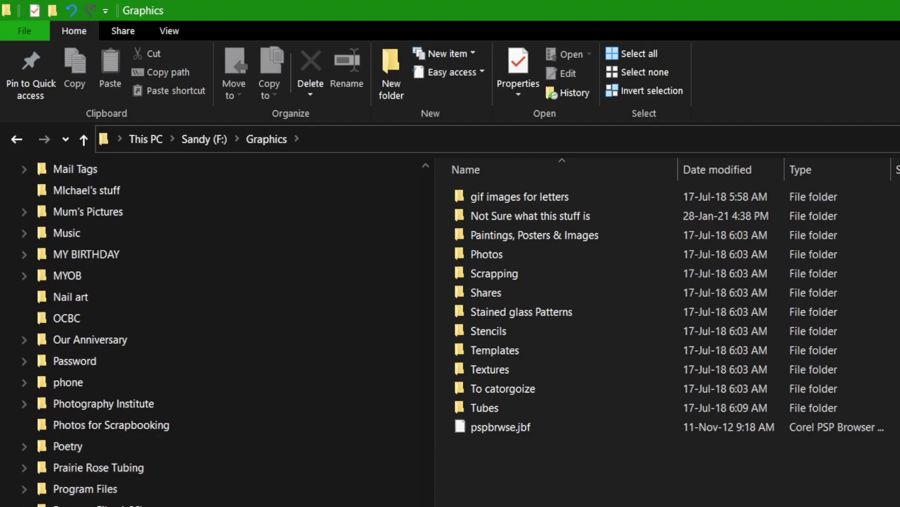
{"action": "scroll", "coordinate": [47, 386], "scroll_direction": "down", "scroll_amount": 3}
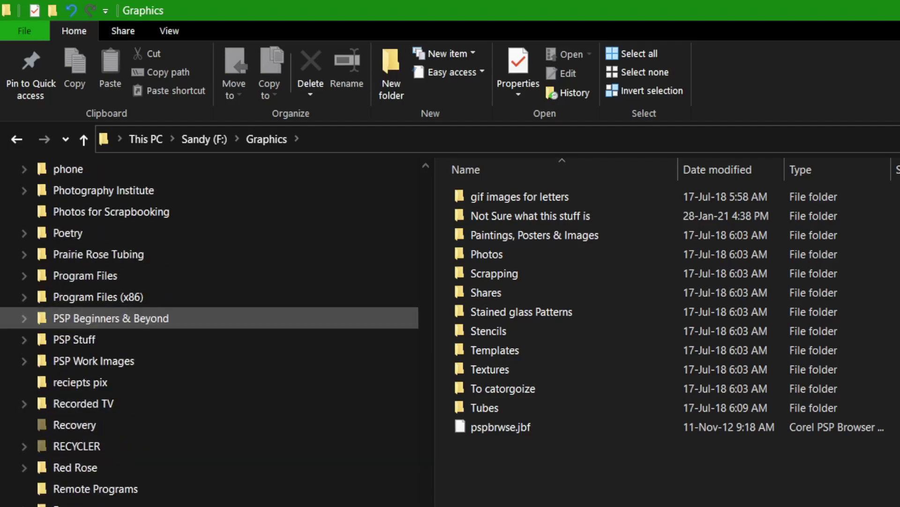
{"action": "scroll", "coordinate": [26, 401], "scroll_direction": "down", "scroll_amount": 1}
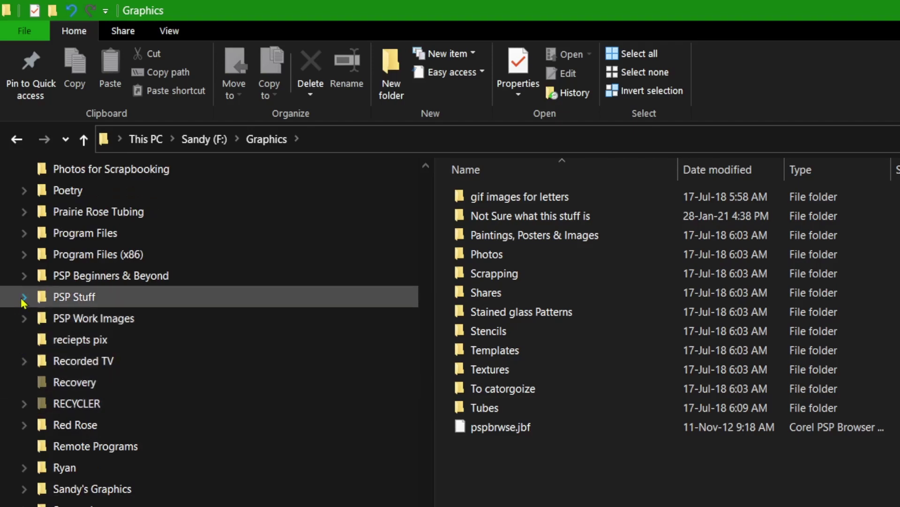
Step: Expand PSP Stuff on drive F: and browse its personal folders such as Brushes and Picture Tubes
{"action": "left_click", "coordinate": [23, 297]}
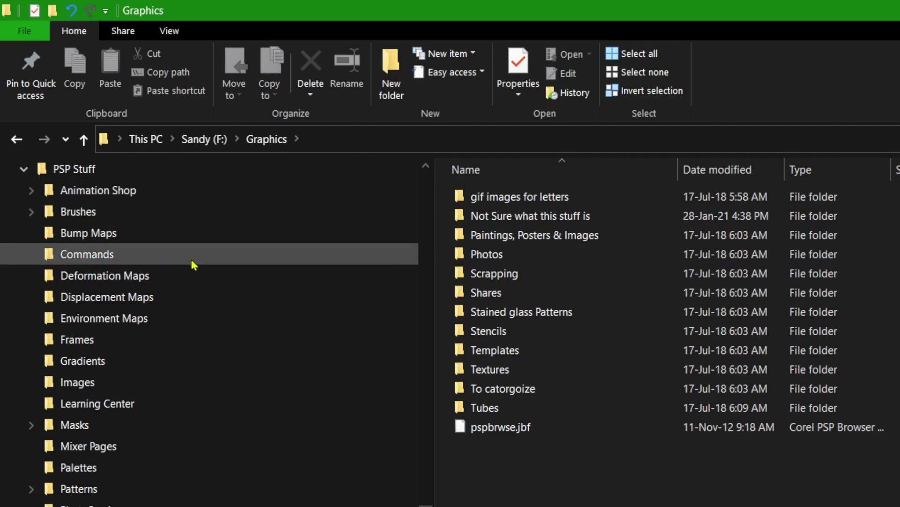
{"action": "scroll", "coordinate": [192, 264], "scroll_direction": "down", "scroll_amount": 4}
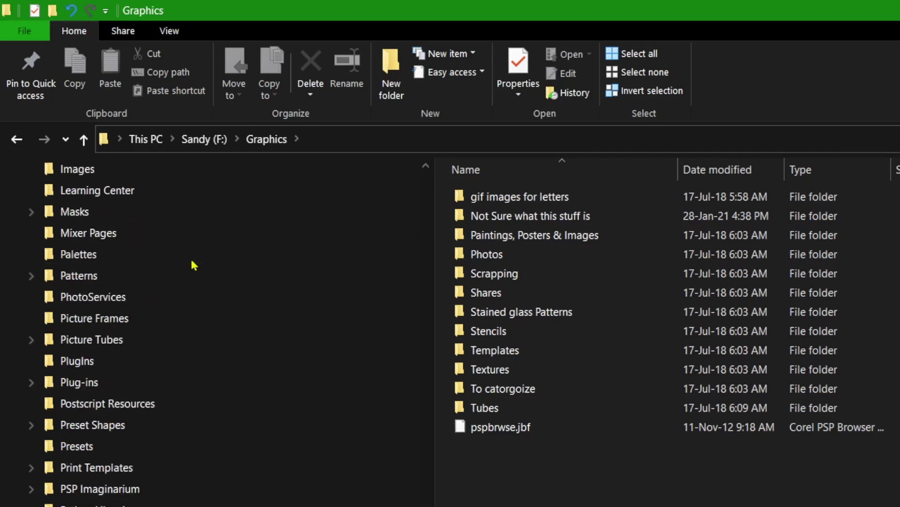
{"action": "scroll", "coordinate": [193, 265], "scroll_direction": "down", "scroll_amount": 2}
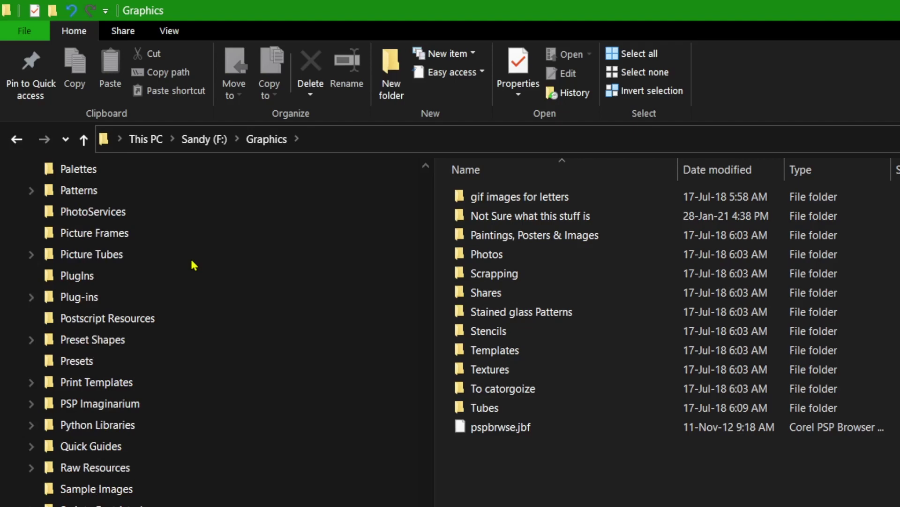
{"action": "scroll", "coordinate": [192, 265], "scroll_direction": "down", "scroll_amount": 4}
{"action": "scroll", "coordinate": [193, 265], "scroll_direction": "down", "scroll_amount": 2}
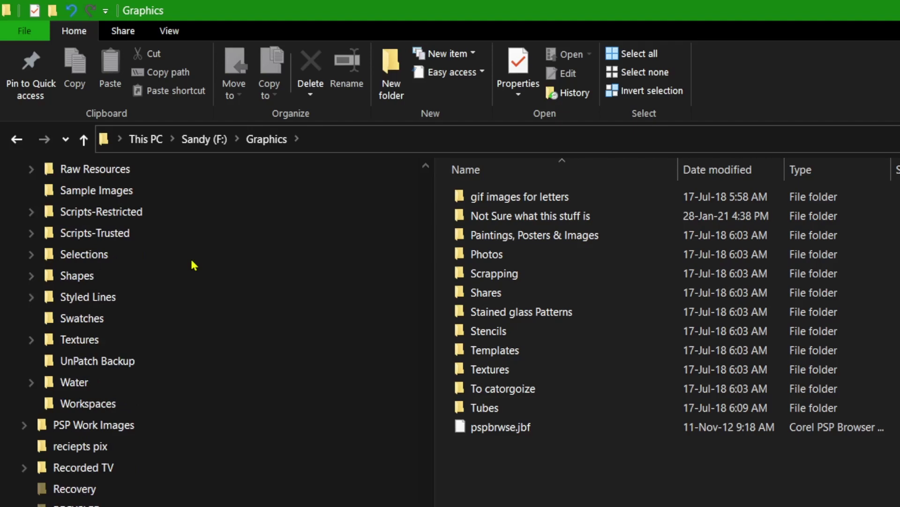
{"action": "scroll", "coordinate": [193, 264], "scroll_direction": "up", "scroll_amount": 5}
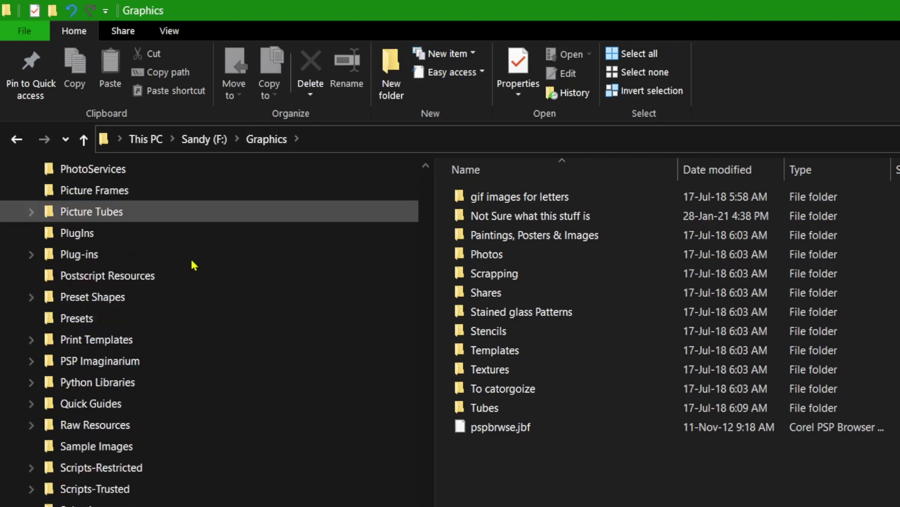
{"action": "scroll", "coordinate": [194, 265], "scroll_direction": "up", "scroll_amount": 2}
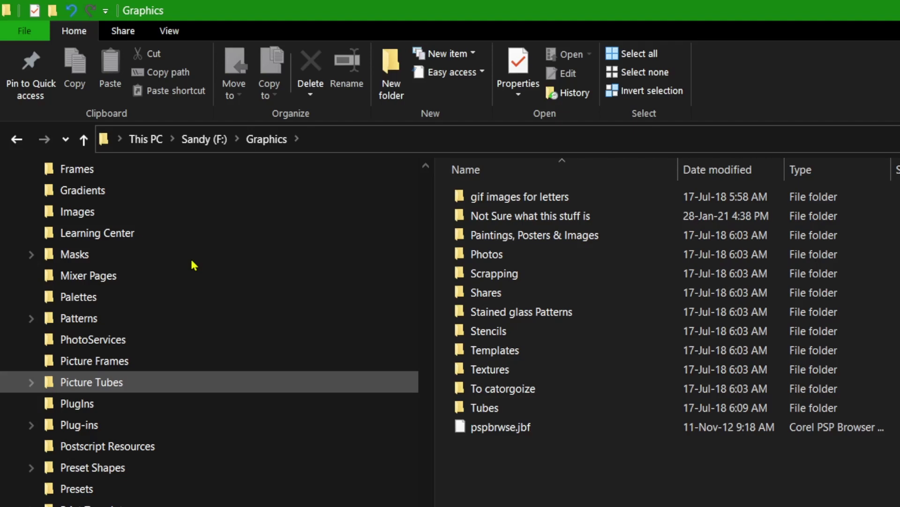
{"action": "scroll", "coordinate": [192, 263], "scroll_direction": "up", "scroll_amount": 4}
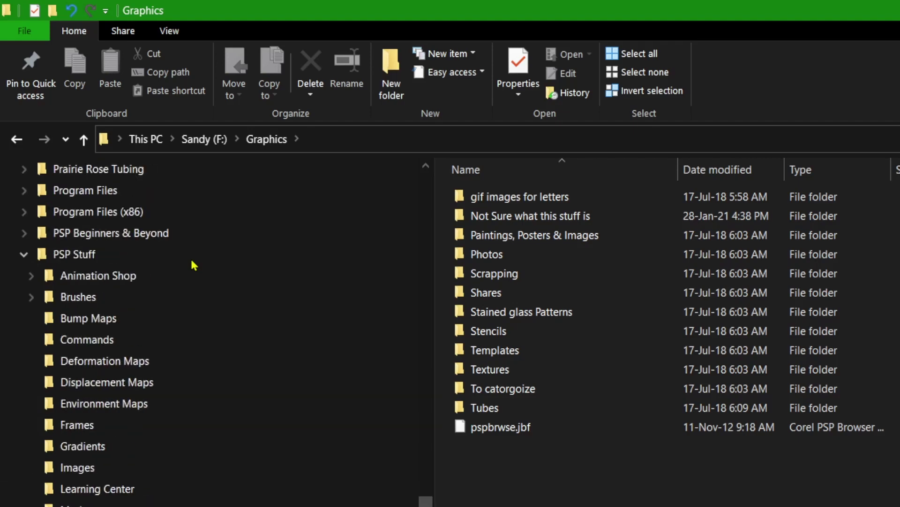